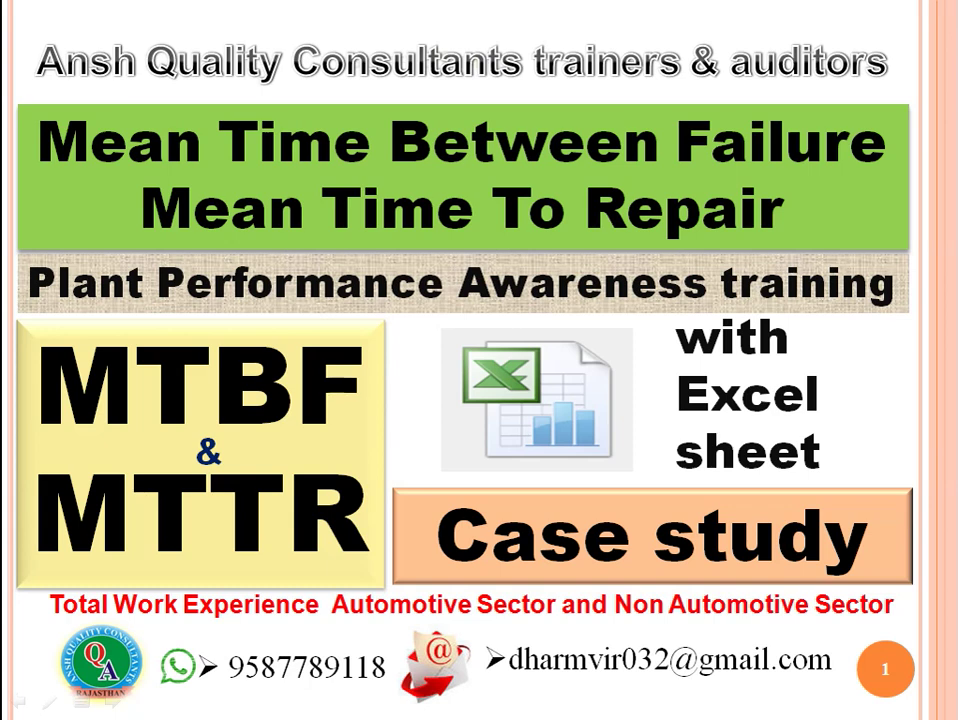
Advance from the MTBF & MTTR title slide to the ISO9001 & IATF16949 Interview Question Bank slide
key(Right)
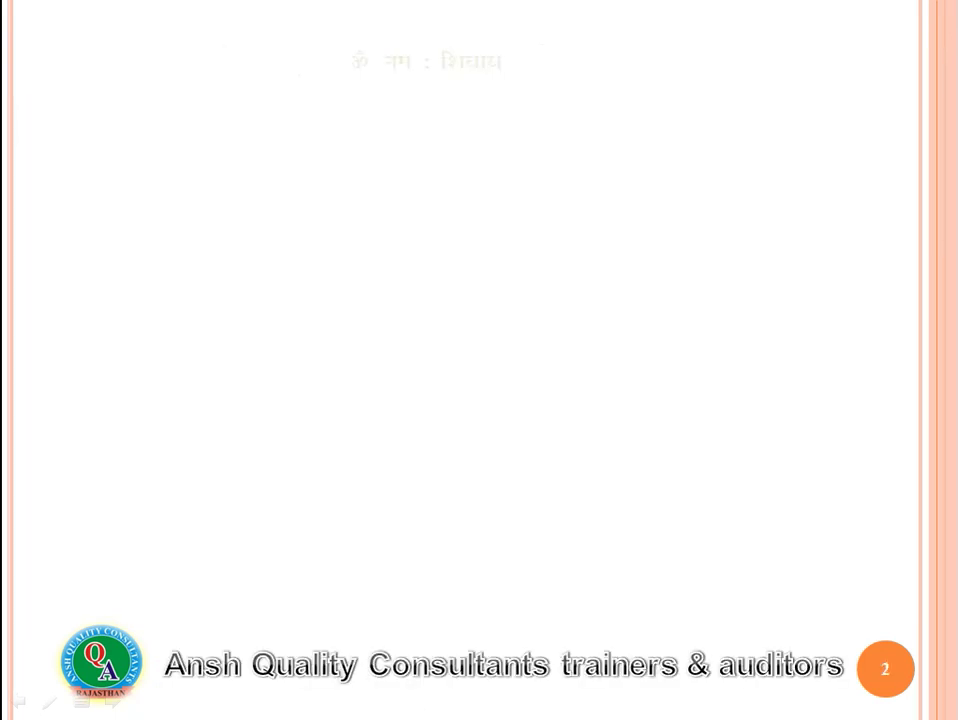
key(Right)
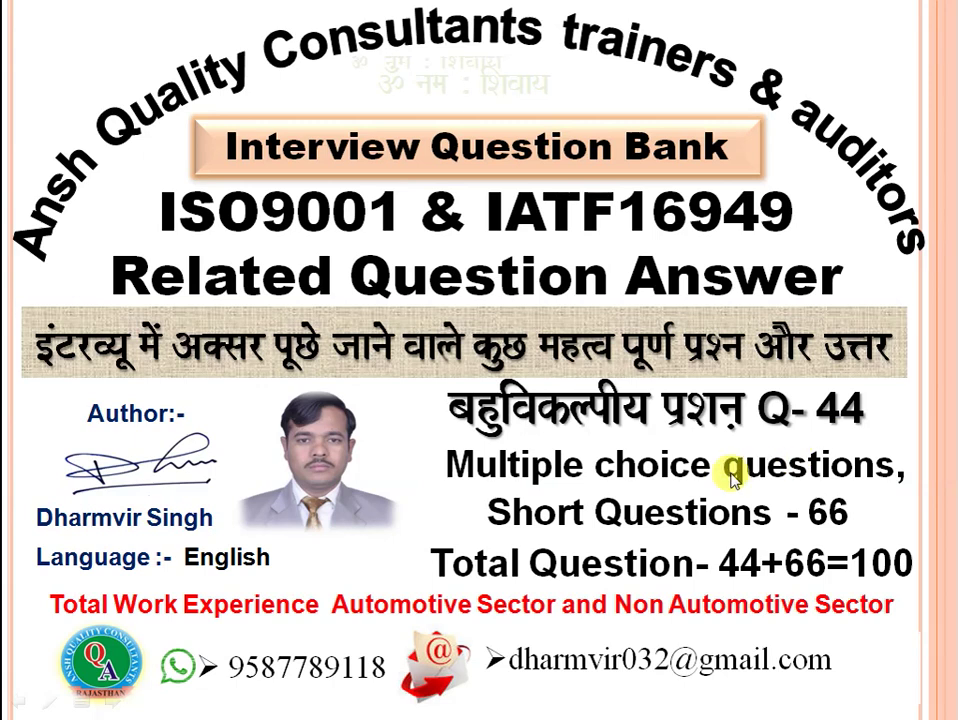
Page through the table of contents and the question index pages 21–40, 41–60 and 61–80
key(Right)
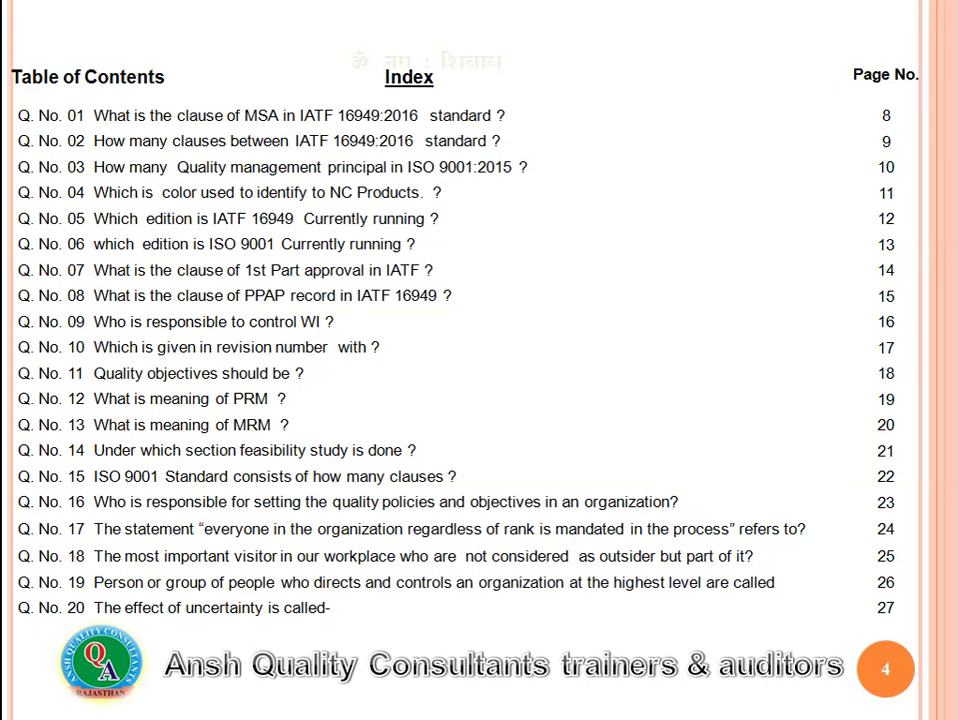
key(Right)
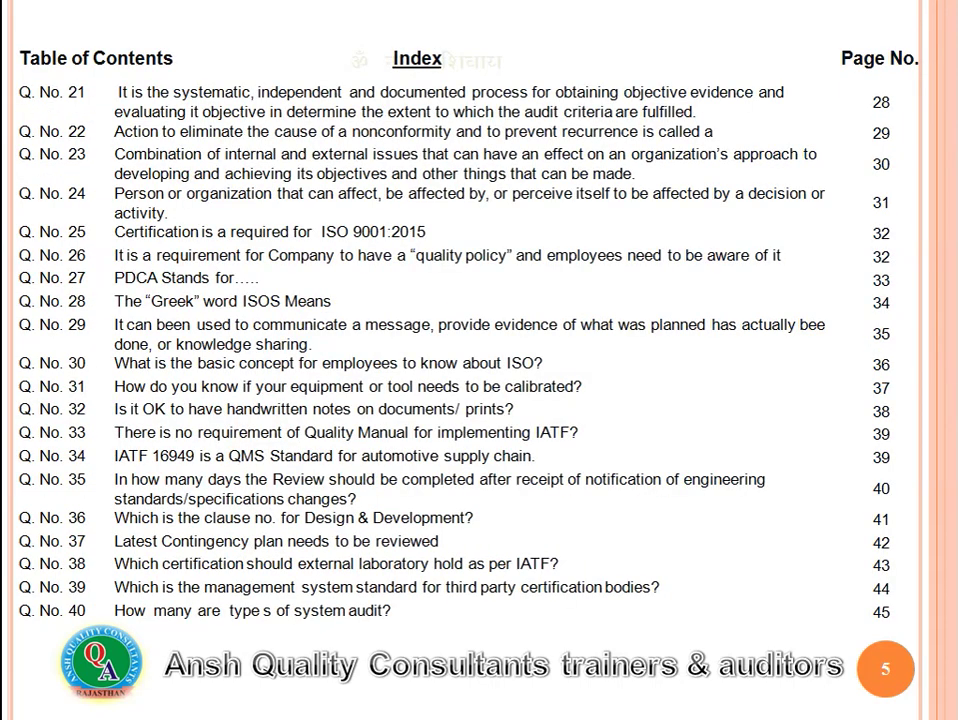
key(Right)
key(Right)
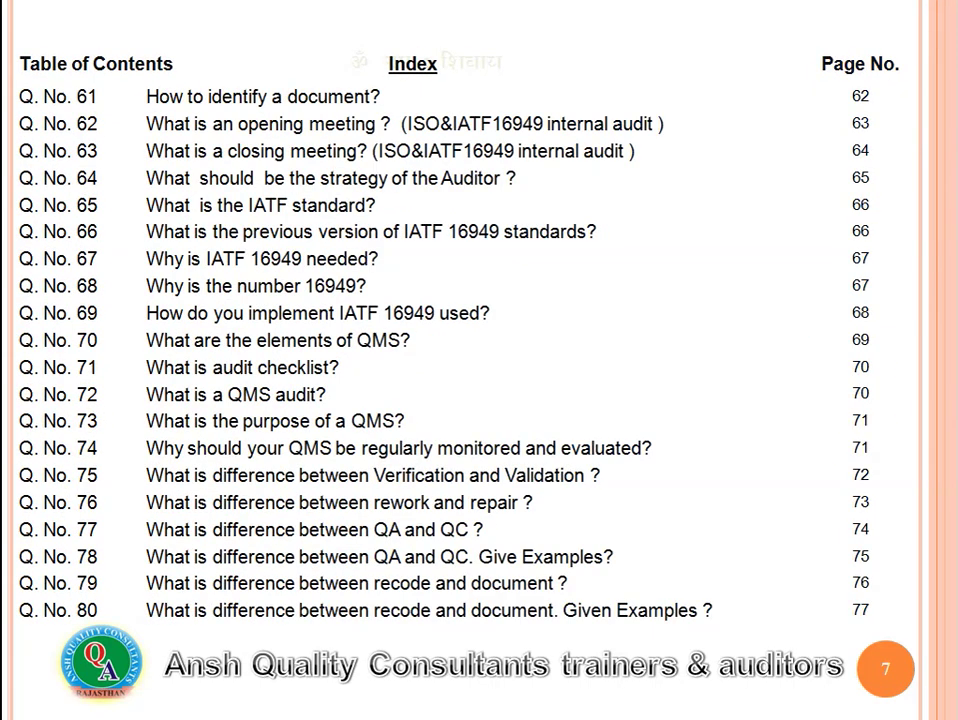
key(Right)
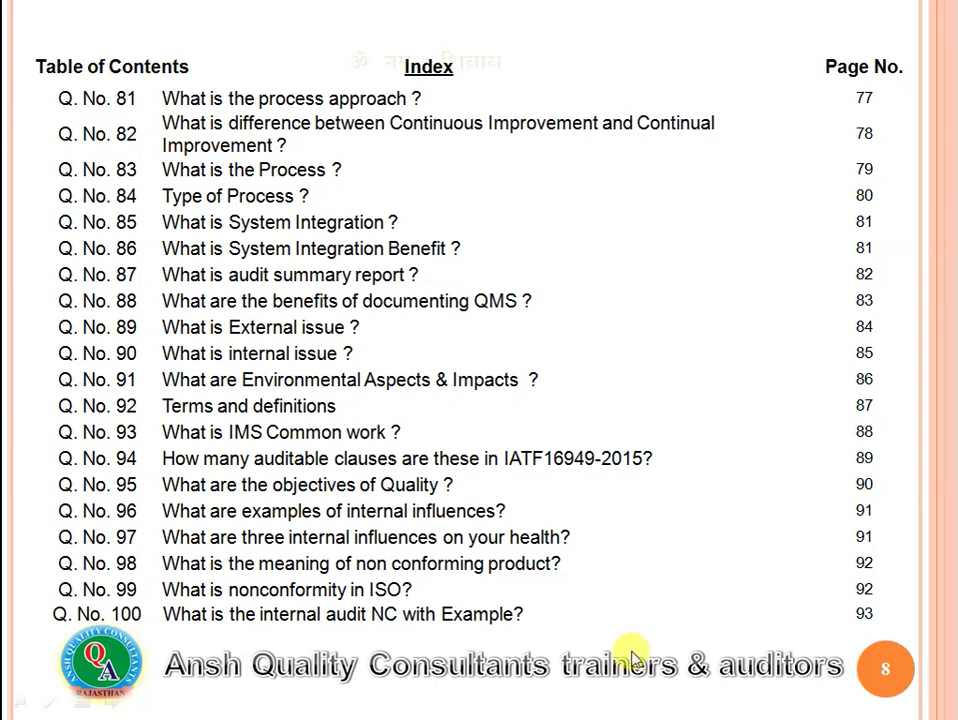
Move through the first answer and process diagram slides to the MTBF & MTTR requirements slide
click(435, 595)
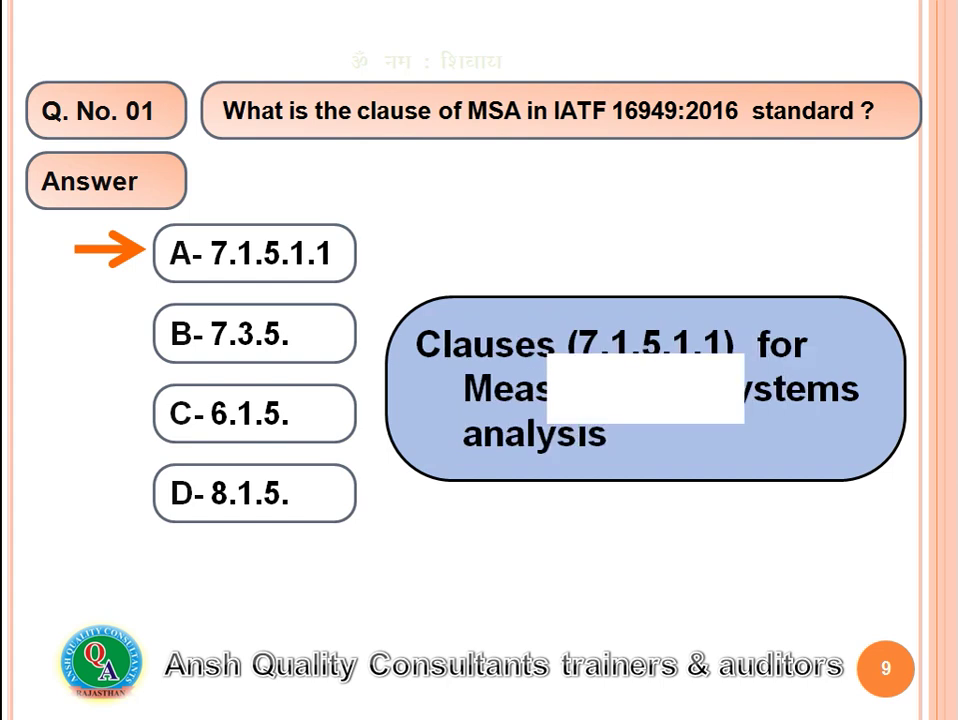
key(Right)
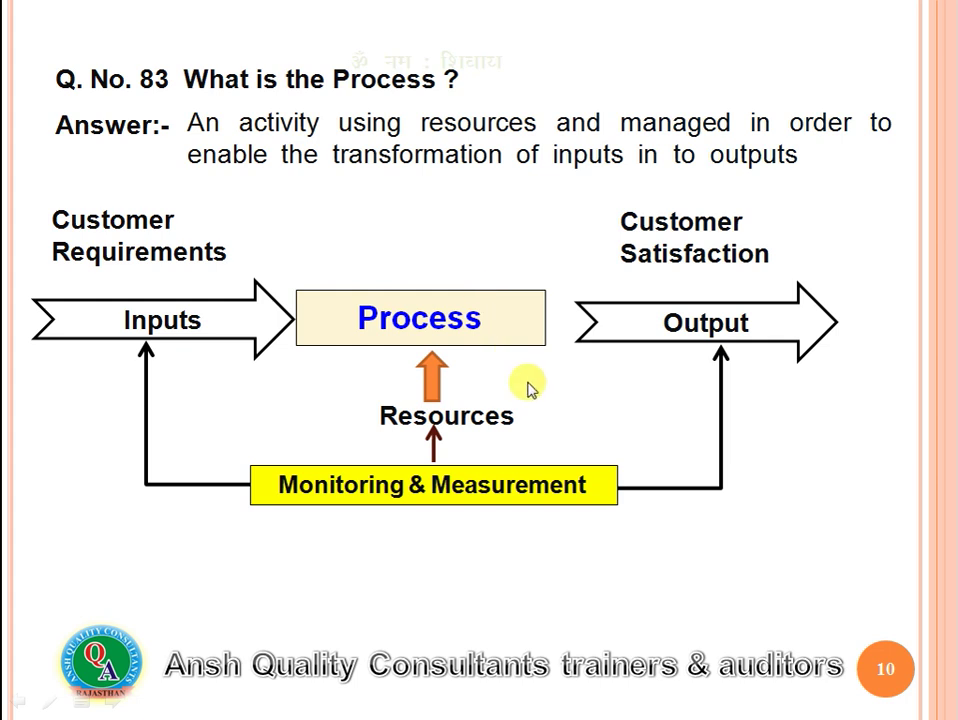
key(Right)
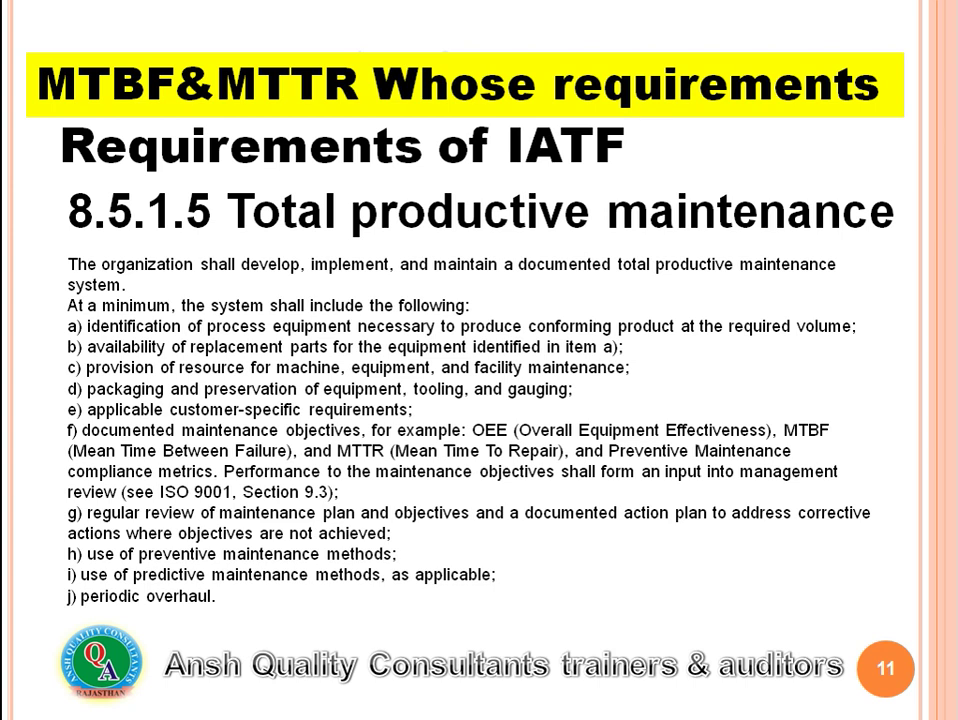
Step through the breakdown formula, July-2019 case study (1.19%), MTBF and MTTR slides to the OEE data
key(Right)
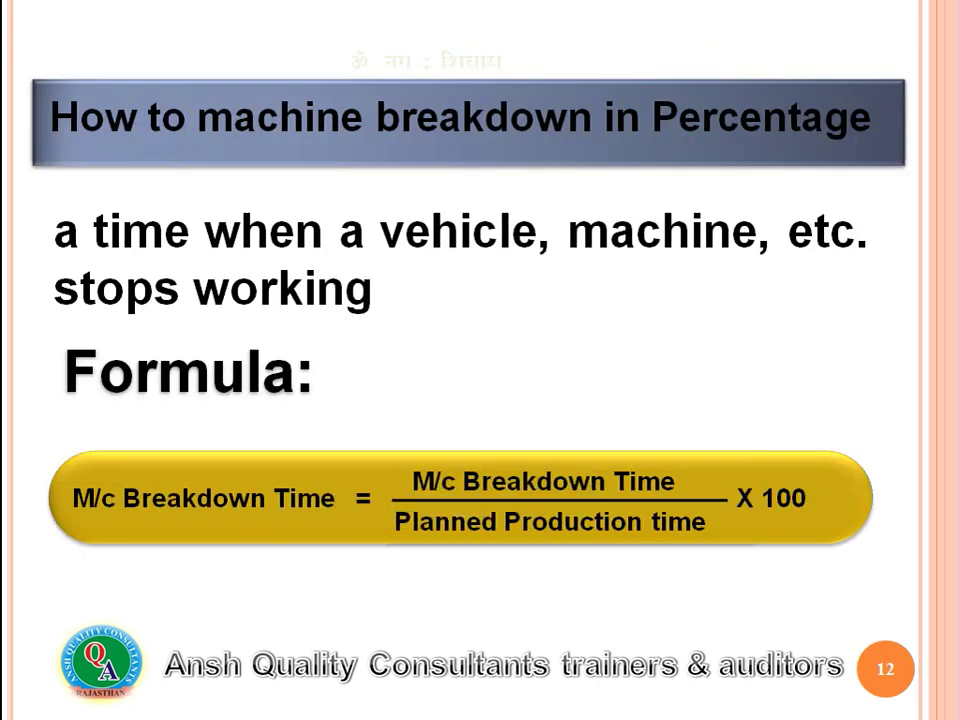
key(Right)
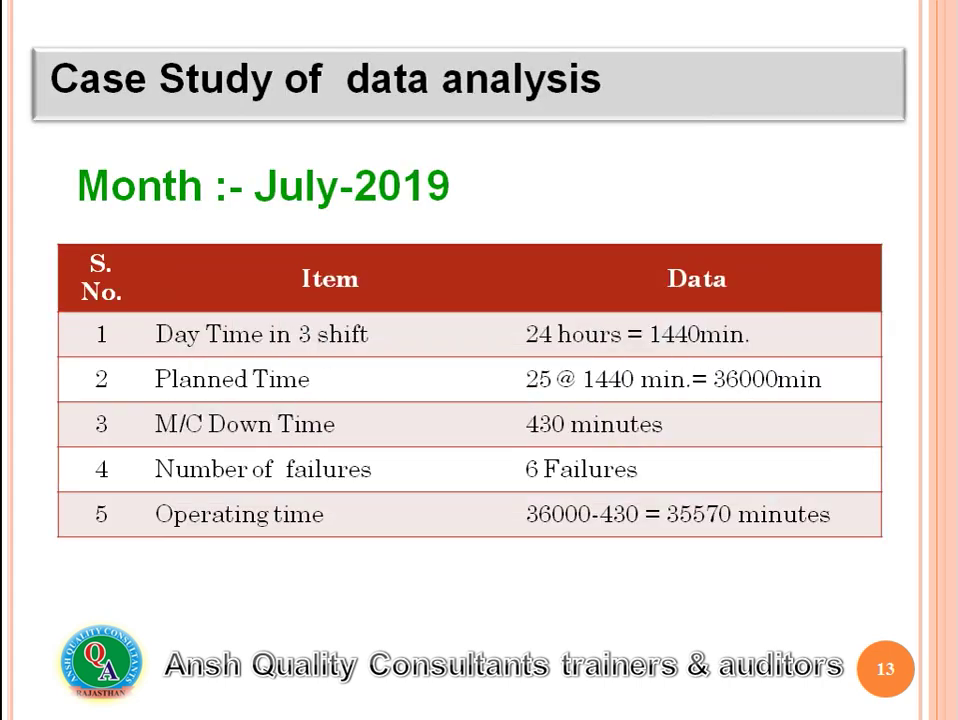
key(Right)
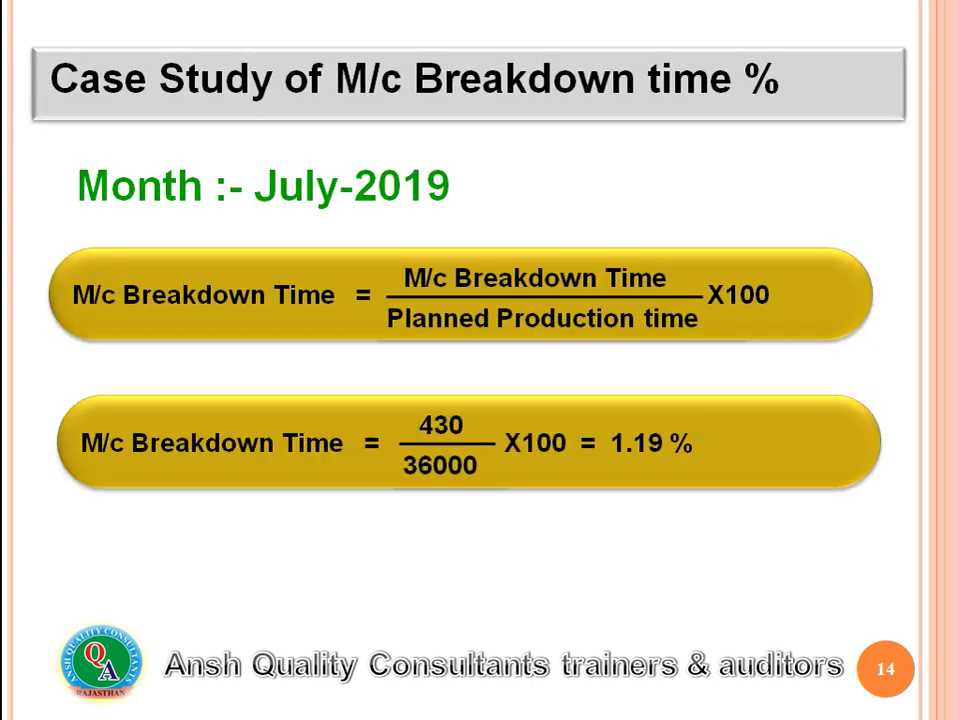
key(Right)
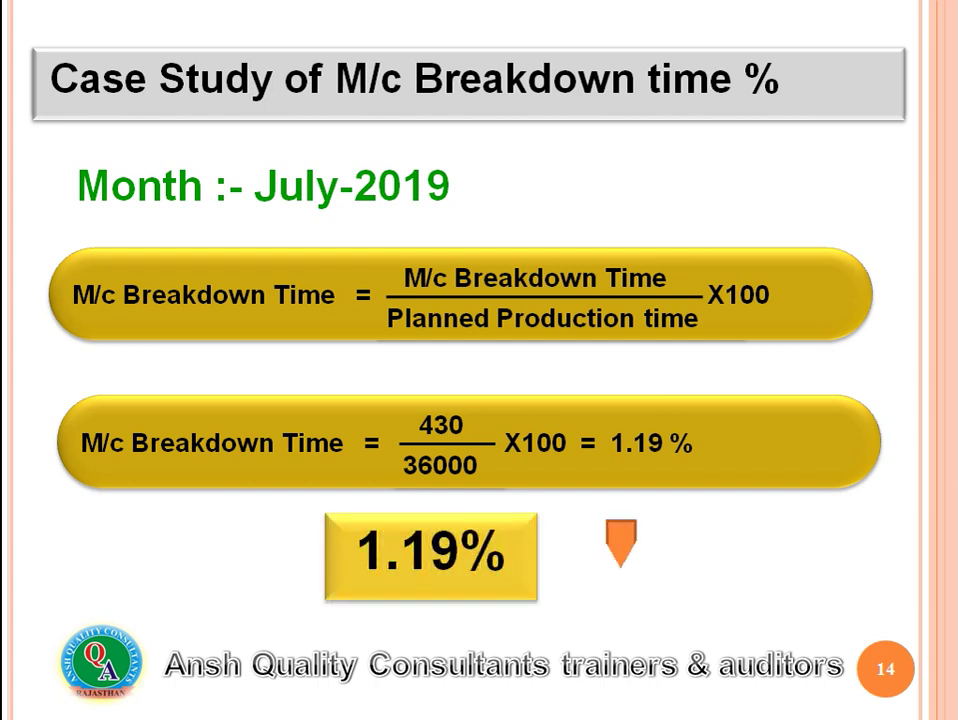
key(Right)
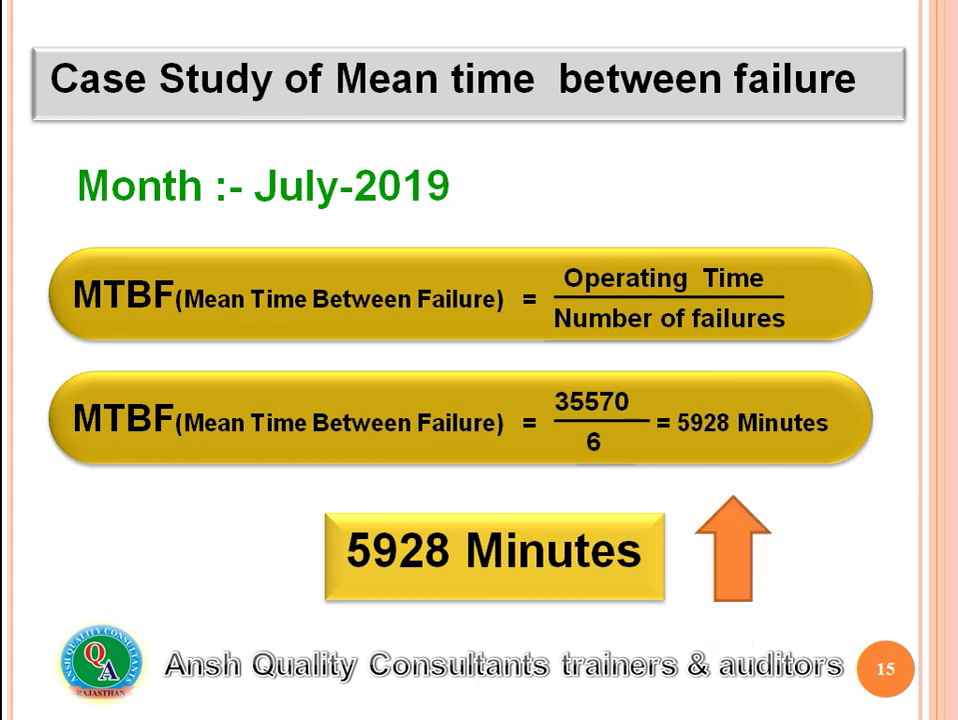
key(Right)
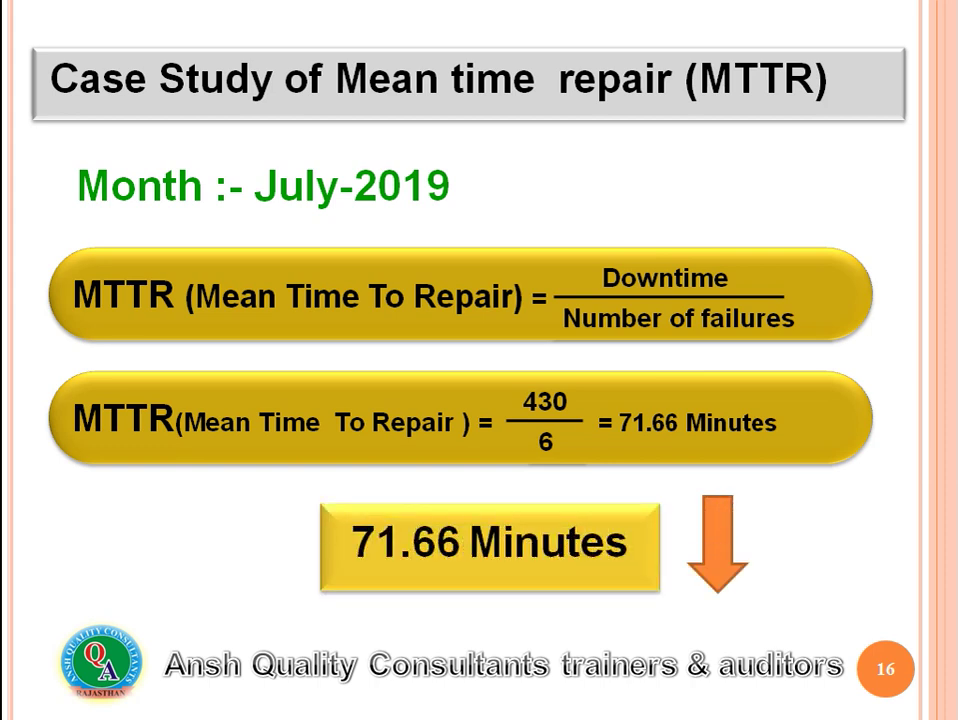
key(Right)
key(Right)
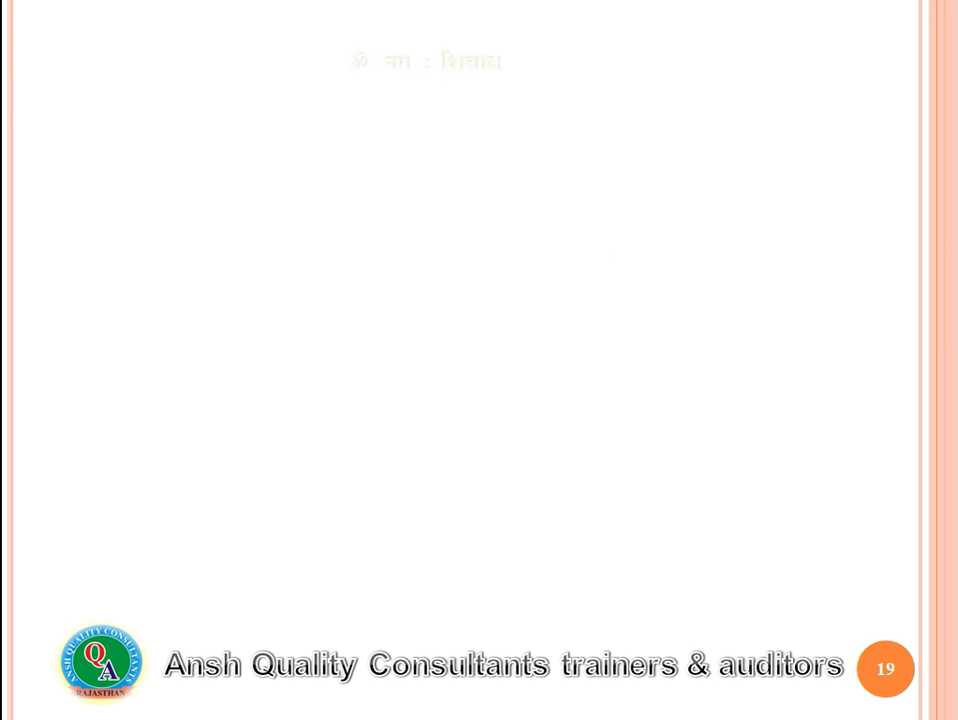
Review the Availability, Performance and Quality (Yield) slides, including the Good Count / Total Count line
key(Left)
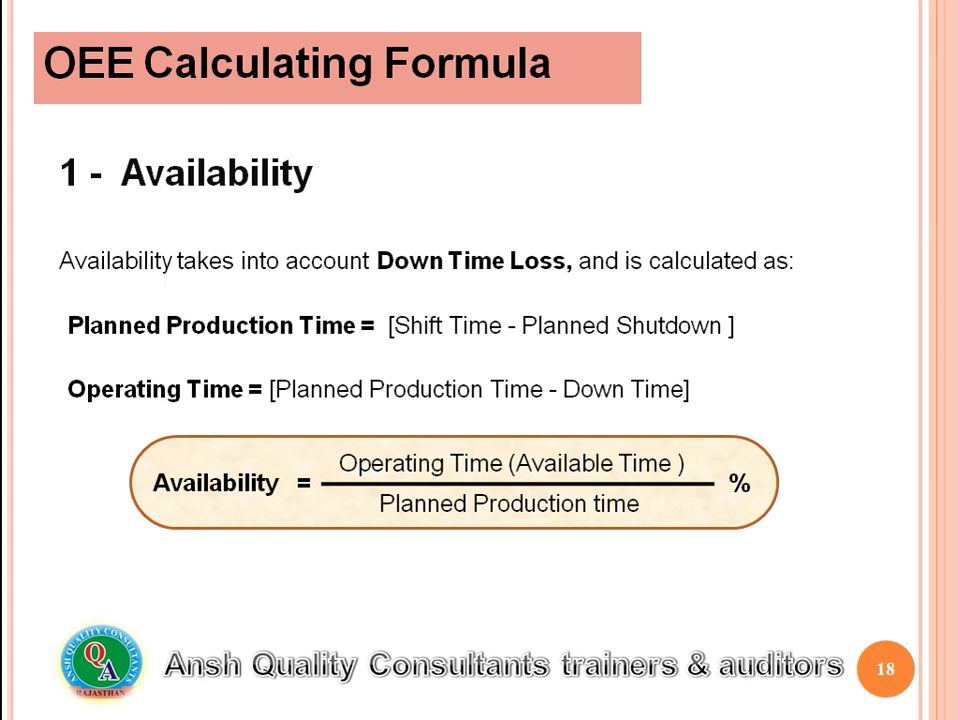
key(Right)
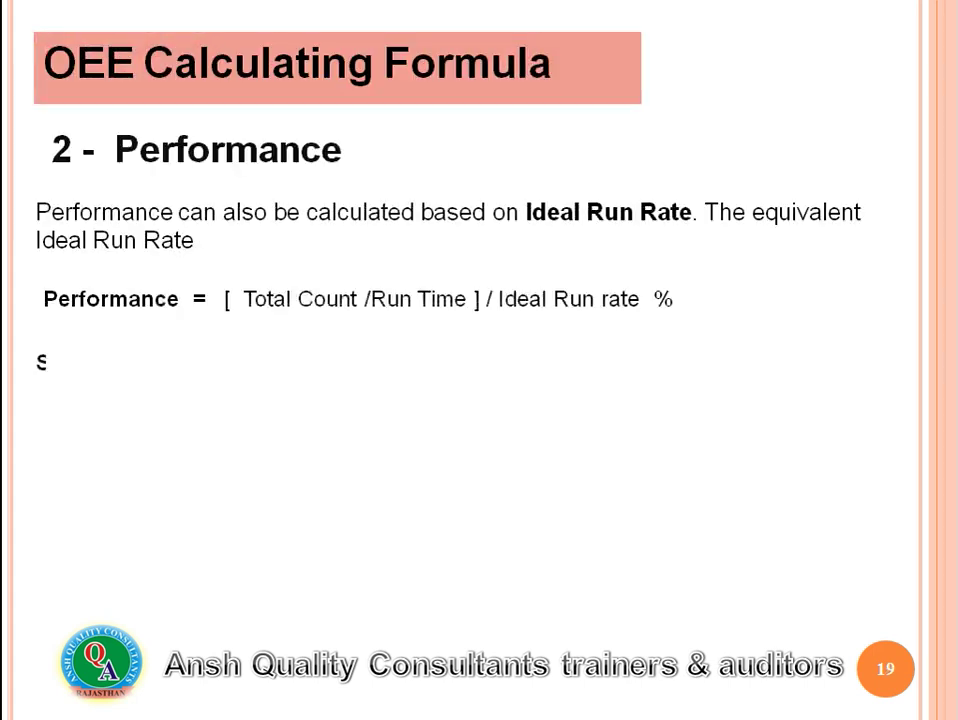
key(Right)
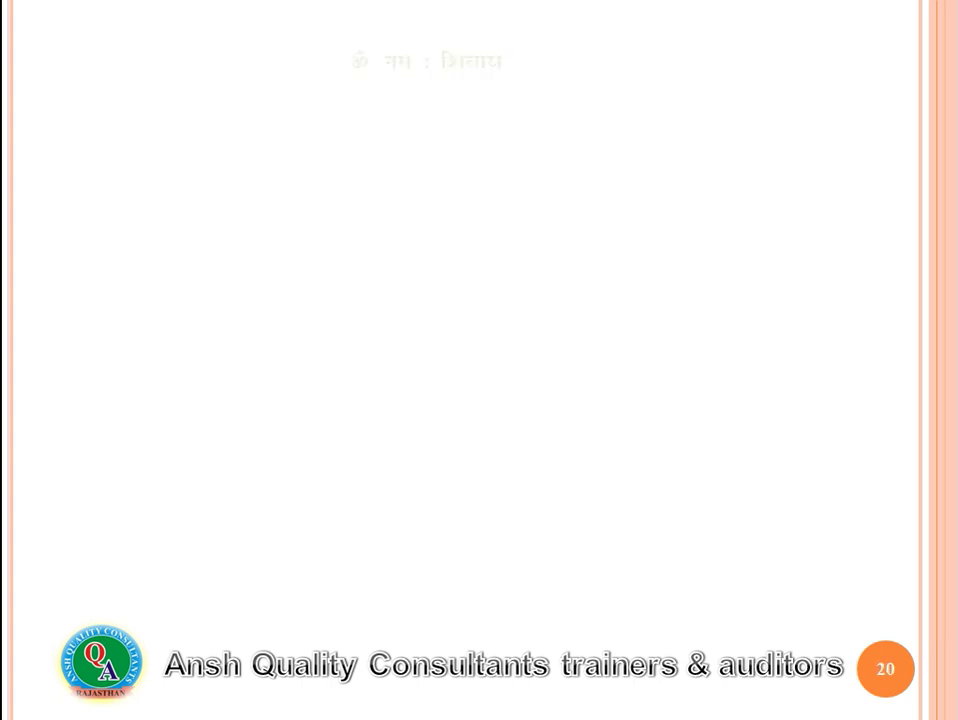
key(Left)
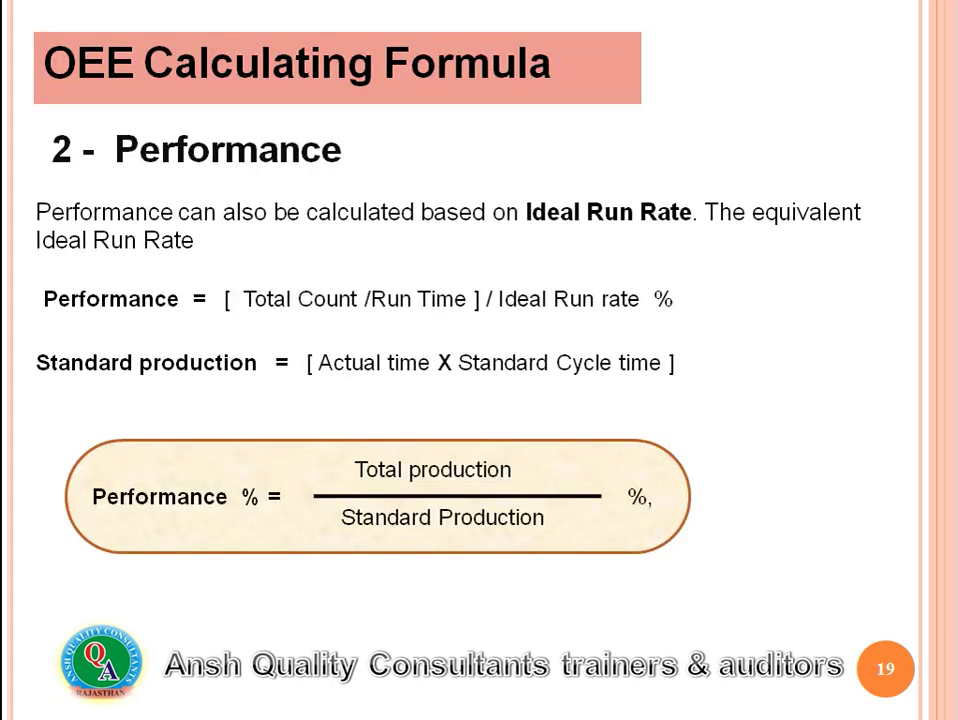
key(Right)
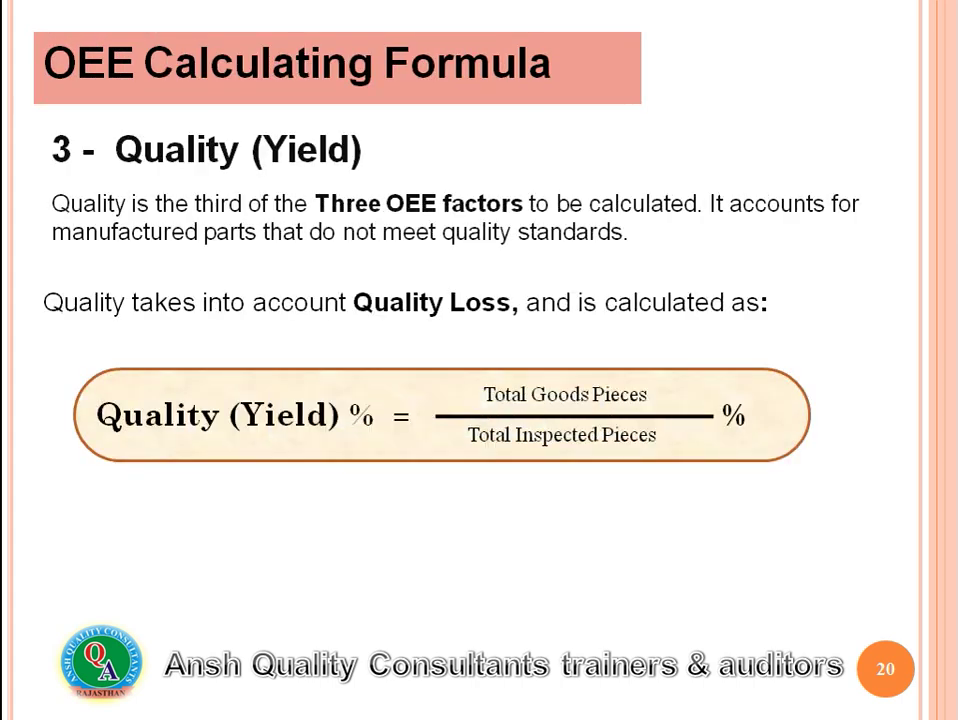
key(Right)
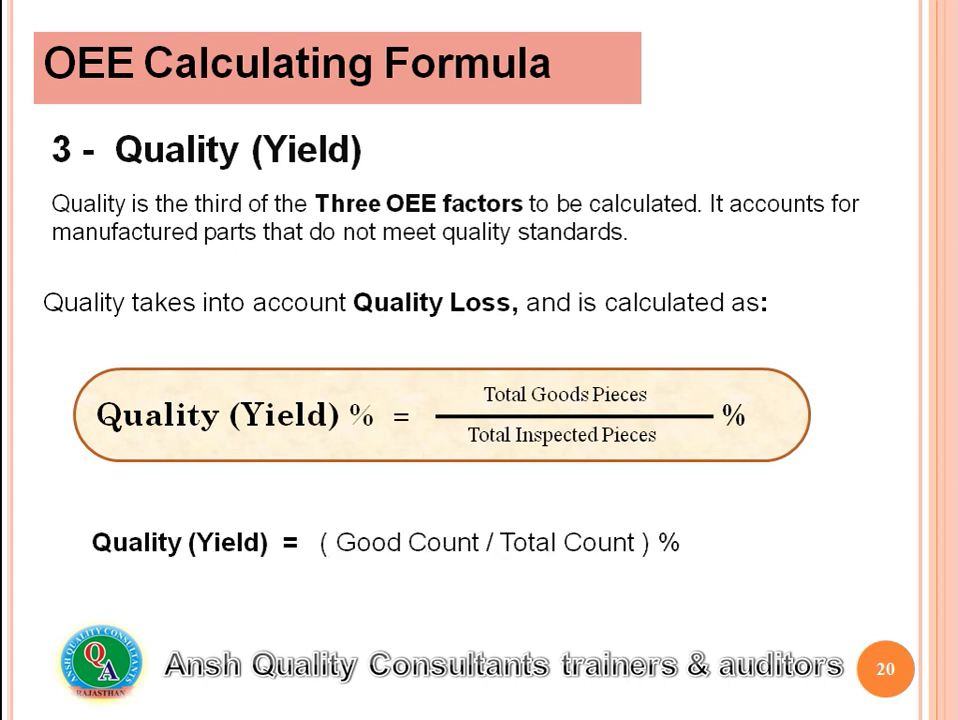
Move through the overall OEE formula, losses diagram and worked OEE example to the closing MTBF & MTTR slide
key(Right)
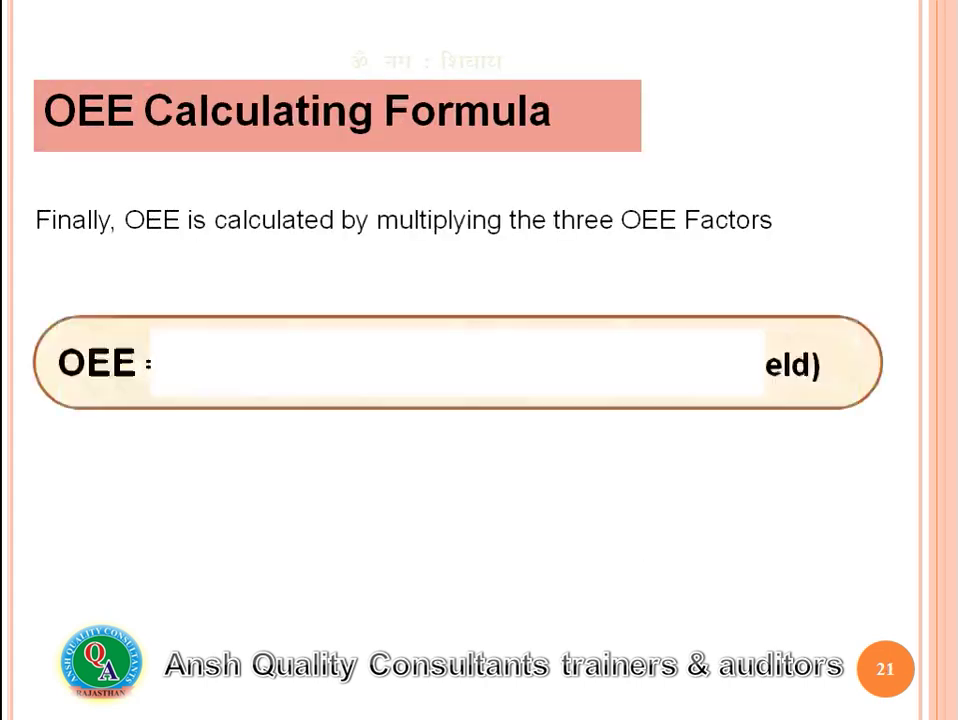
key(Right)
key(Left)
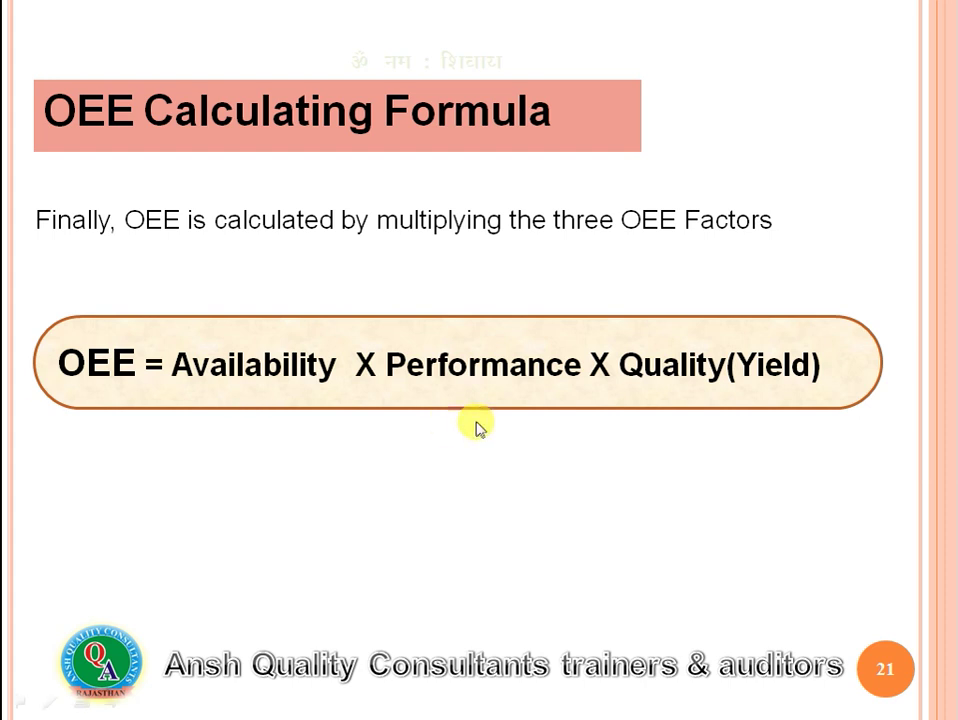
key(Right)
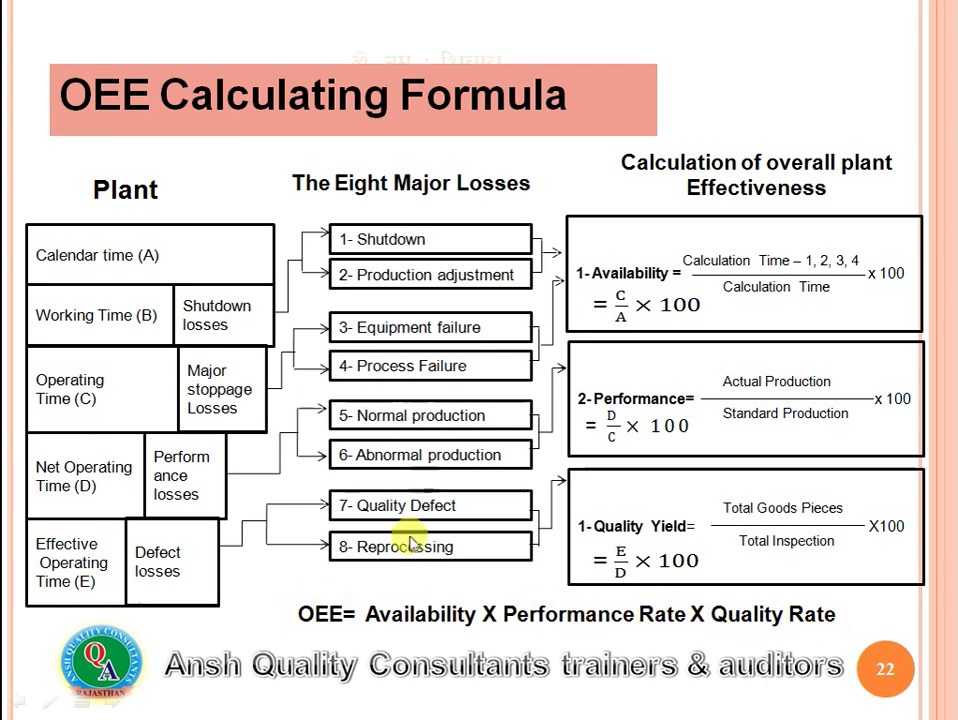
click(172, 707)
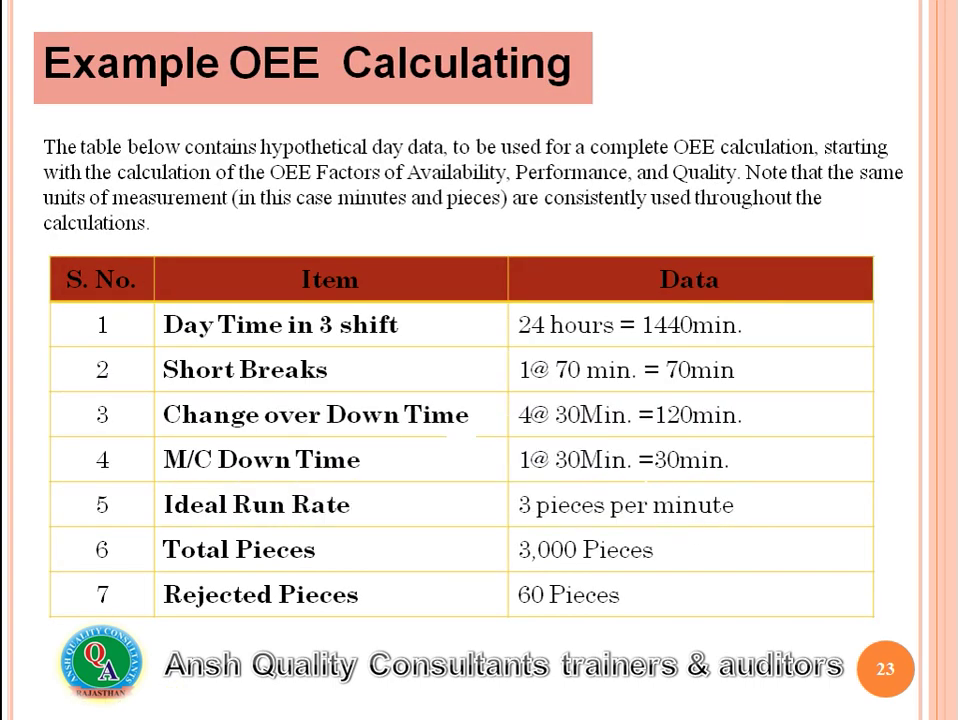
key(Right)
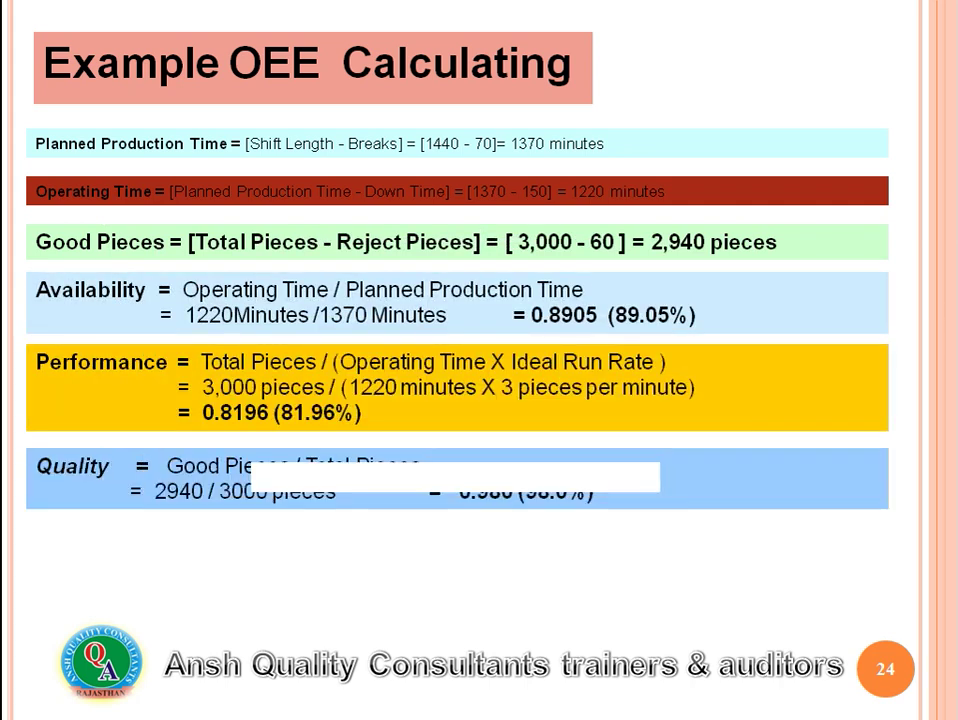
key(Right)
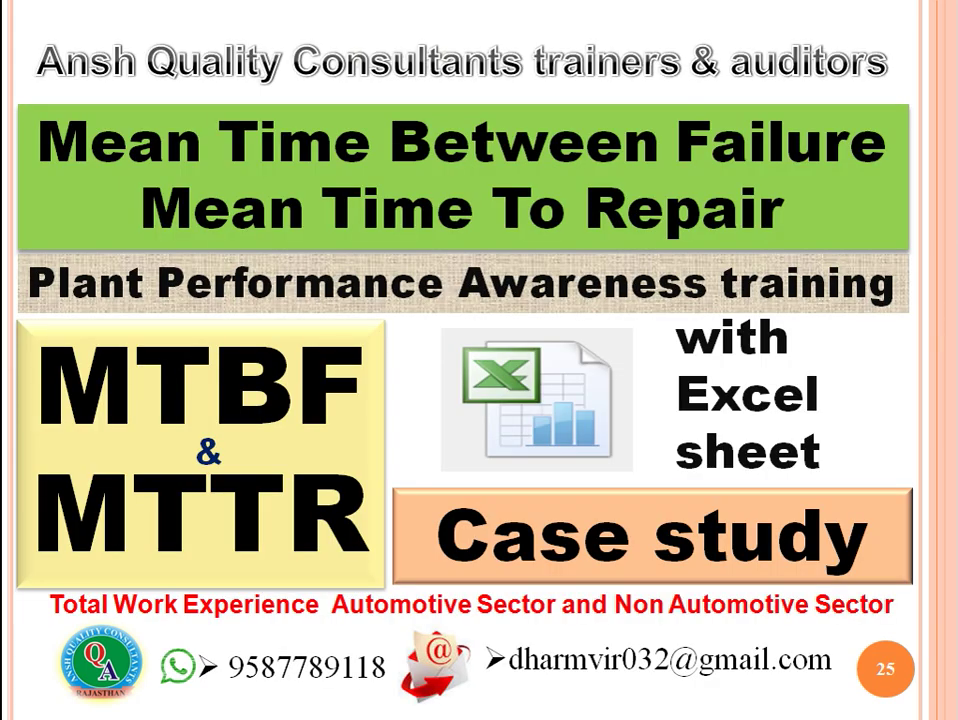
Switch to the Excel workbook and show the MTTR & MTBF sheet
click(160, 700)
mouse_move(160, 700)
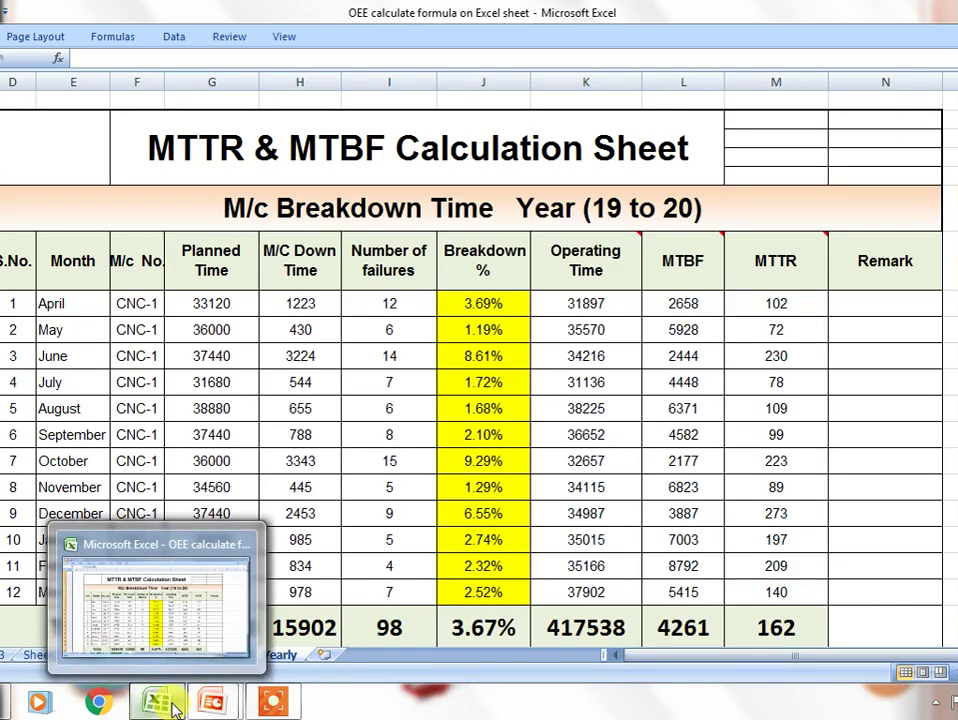
click(325, 505)
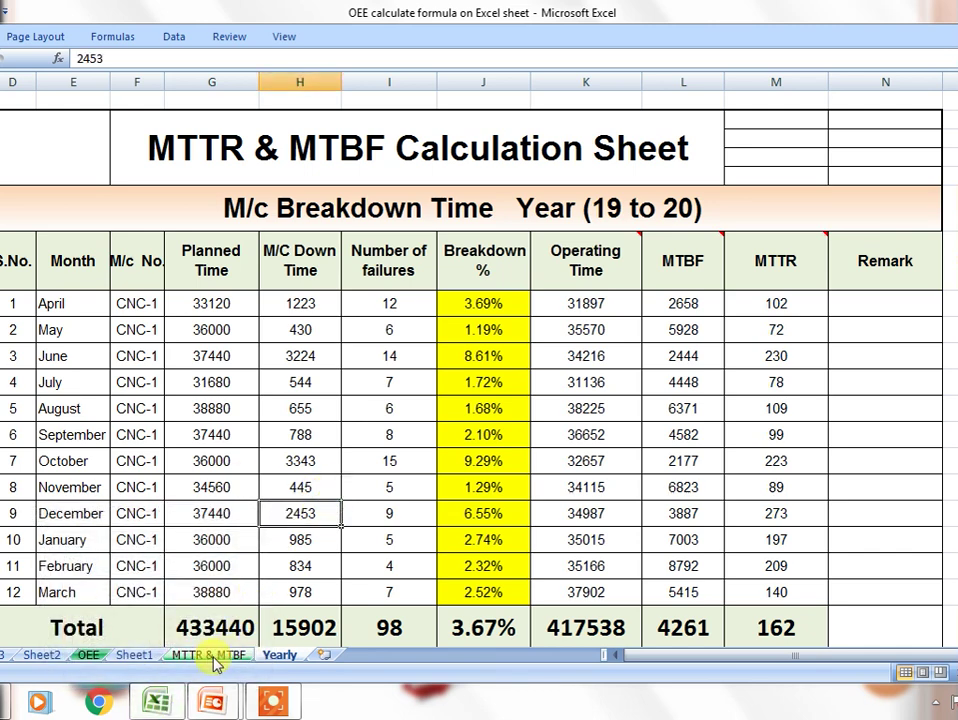
click(210, 655)
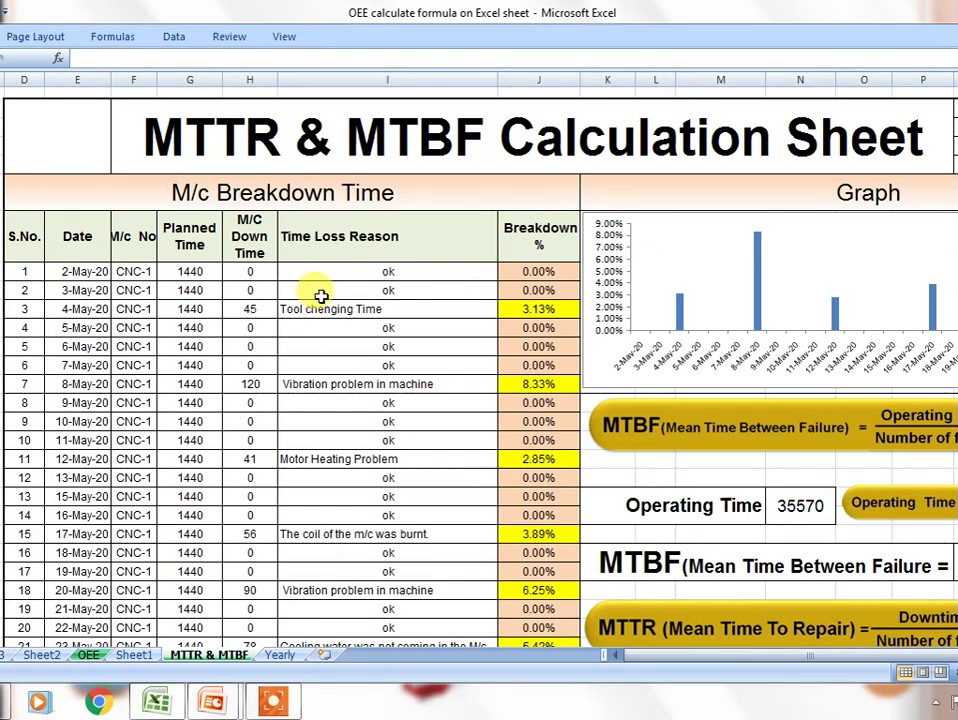
scroll(321, 298, down, 1)
scroll(318, 301, down, 5)
scroll(317, 301, up, 4)
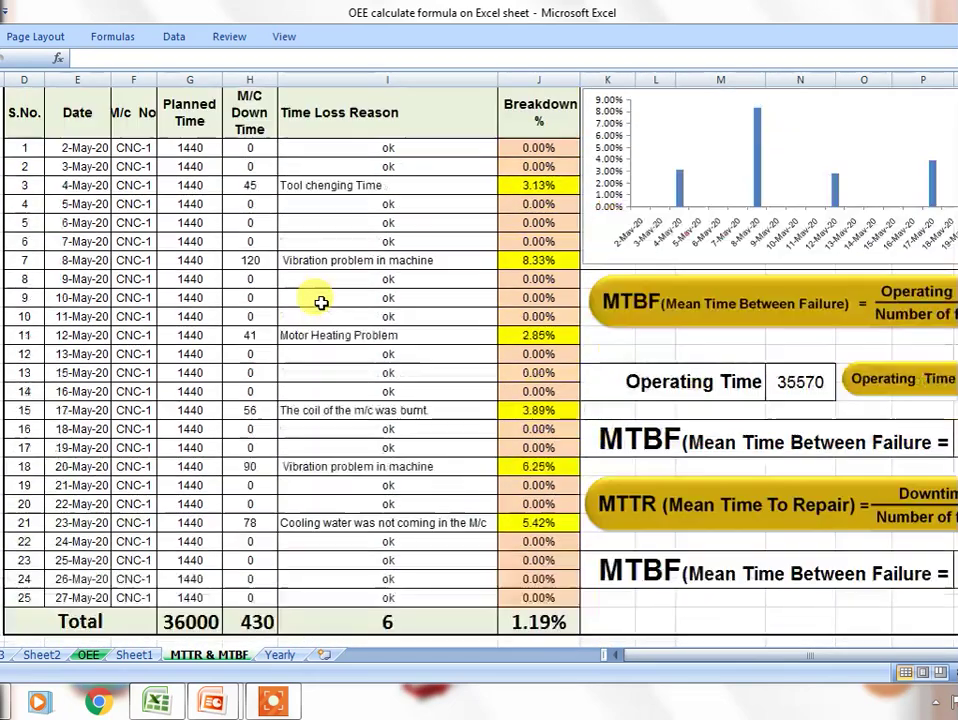
scroll(317, 300, up, 2)
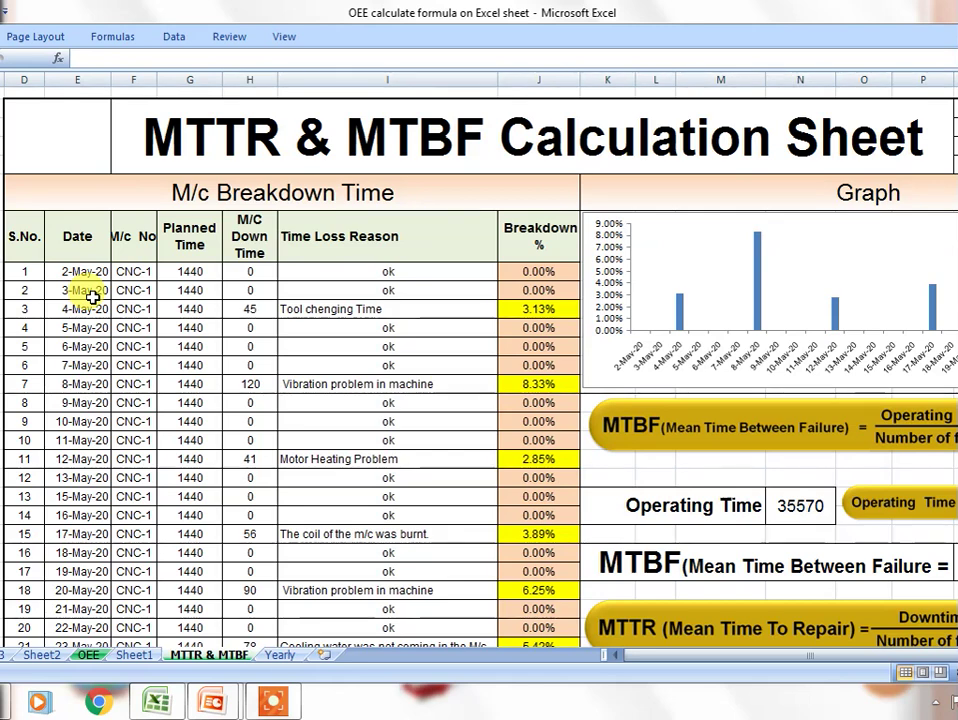
Point out the Date and M/c No. columns and widen column F so the M/c No. header fits
click(335, 309)
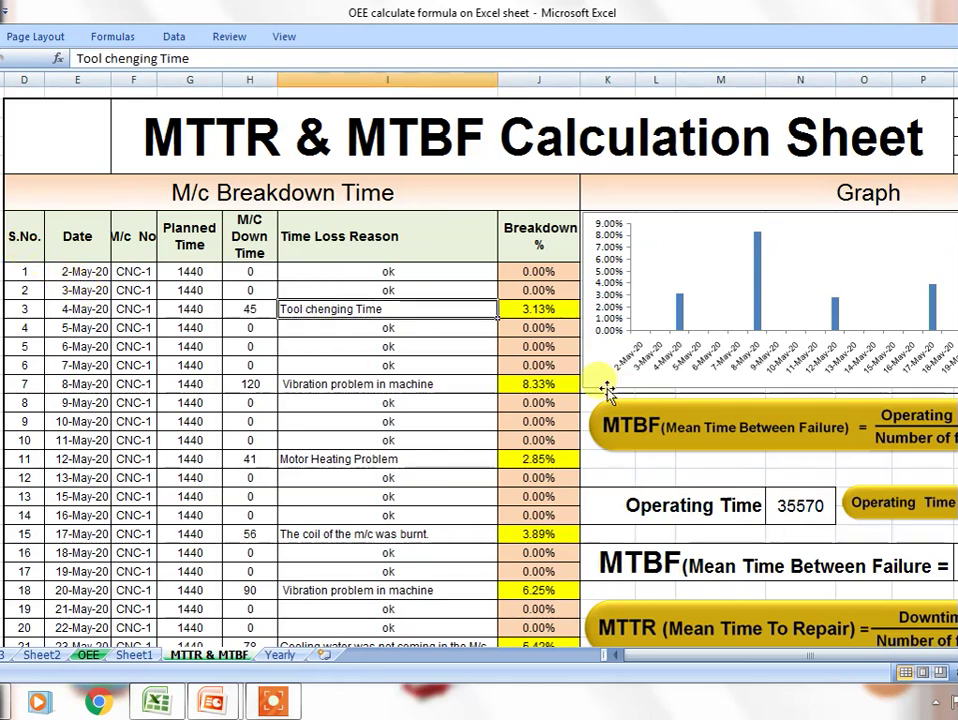
drag(17, 238, 30, 539)
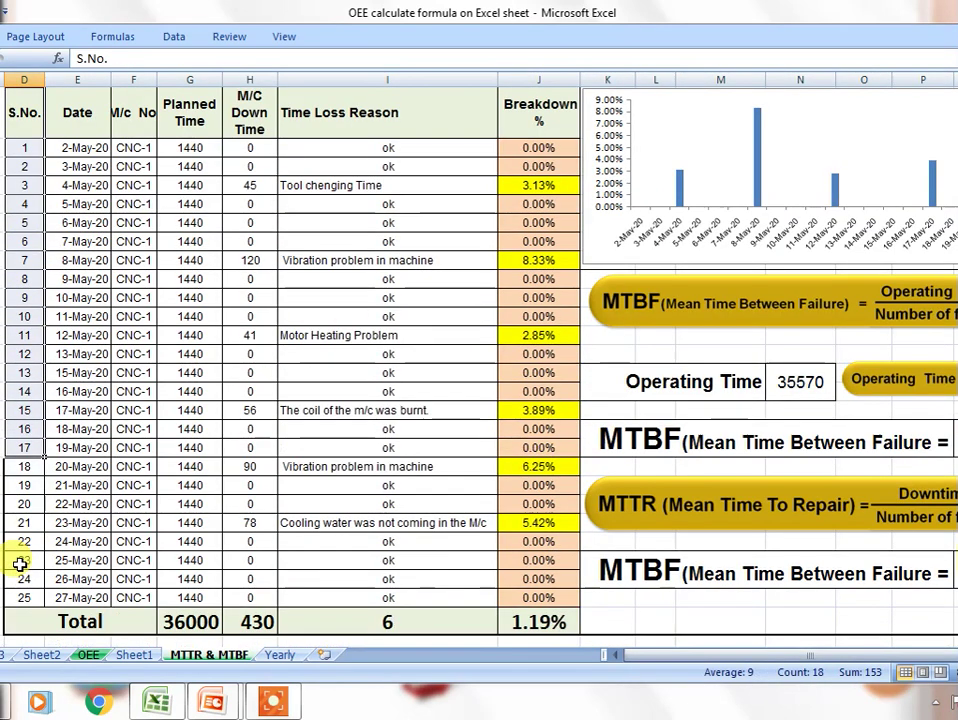
scroll(81, 348, up, 1)
click(77, 235)
scroll(70, 297, down, 4)
scroll(70, 297, up, 4)
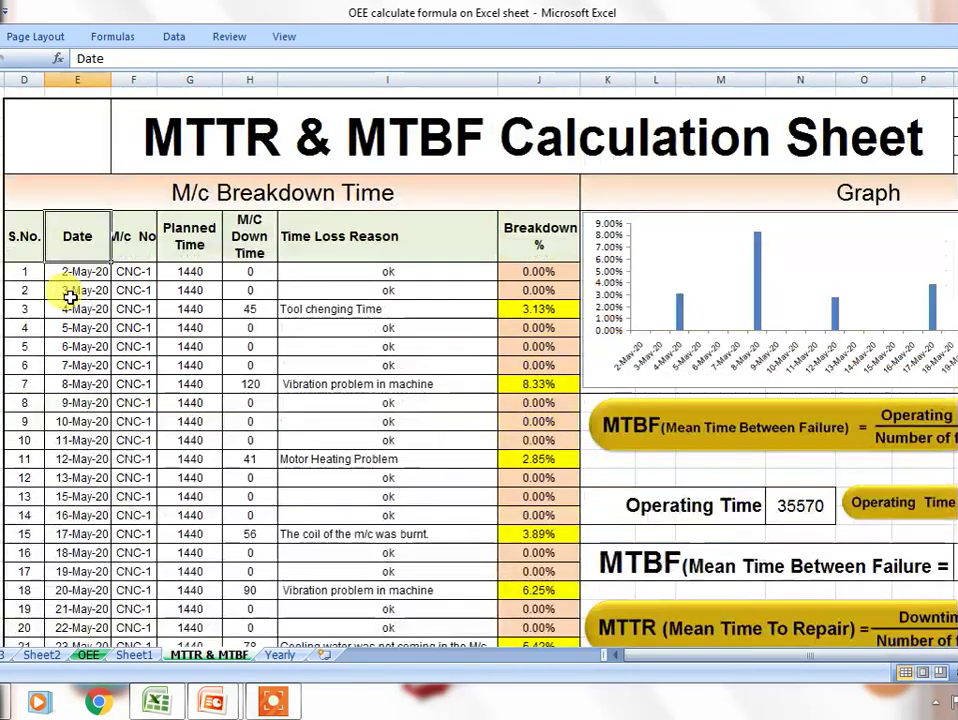
click(133, 238)
drag(157, 80, 172, 86)
Check day 1's 1440 planned time and the 45 minutes of down time on 4-May-20
scroll(135, 301, down, 2)
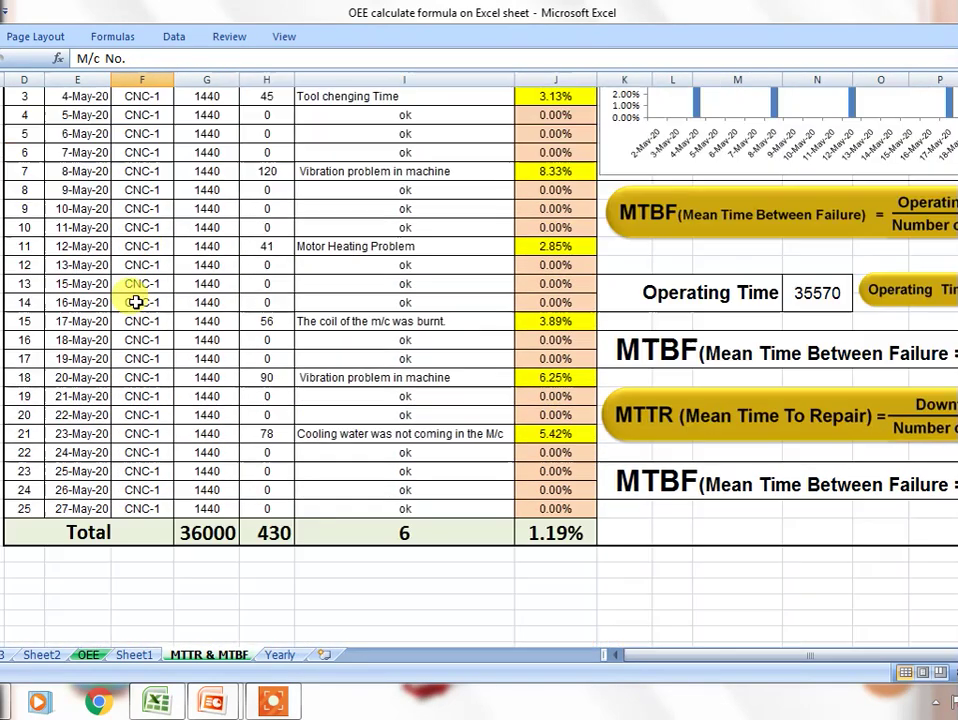
scroll(142, 323, down, 2)
scroll(142, 323, up, 4)
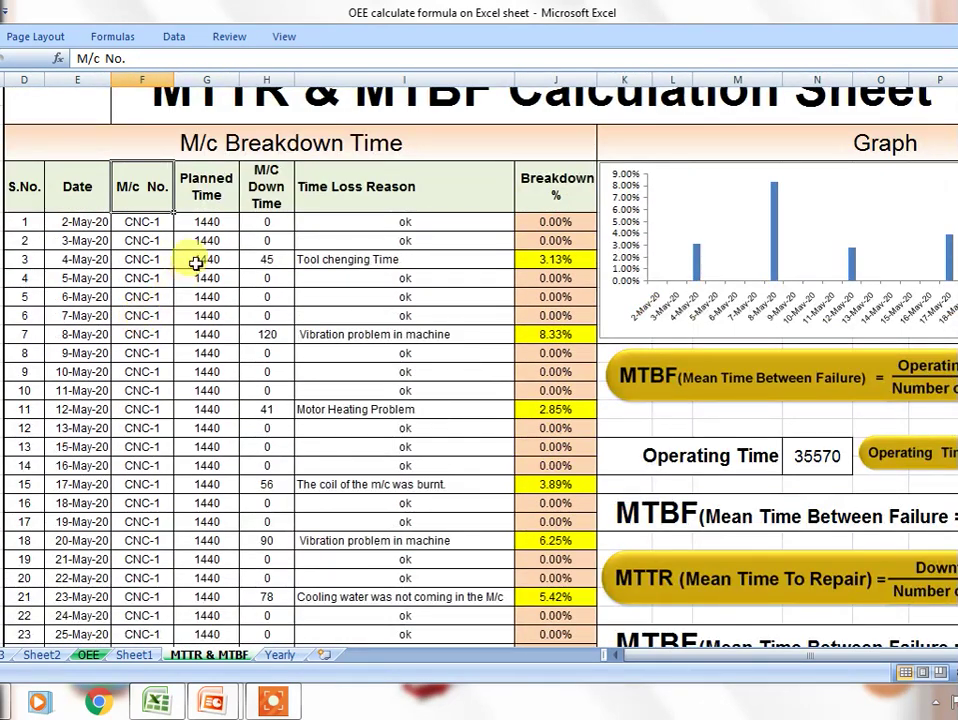
click(210, 226)
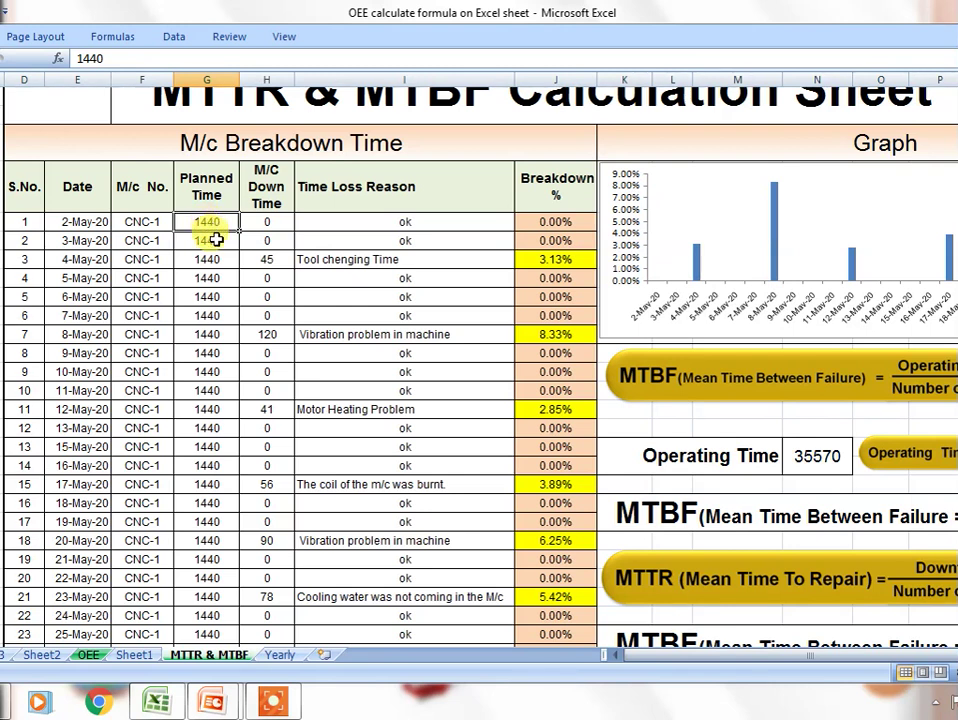
scroll(205, 305, down, 3)
scroll(205, 305, up, 4)
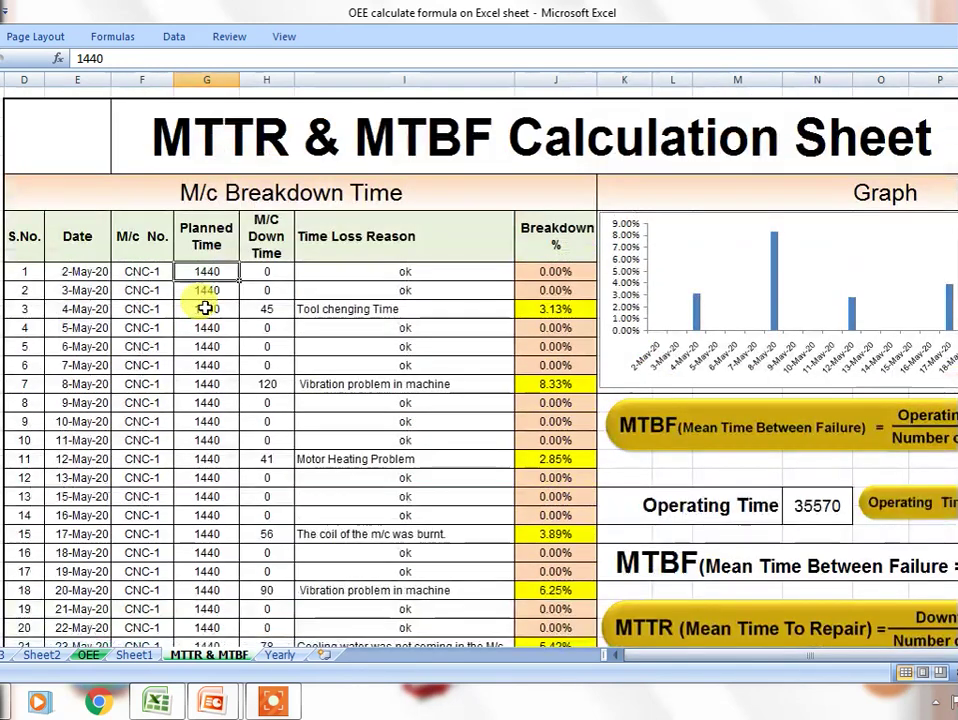
click(260, 246)
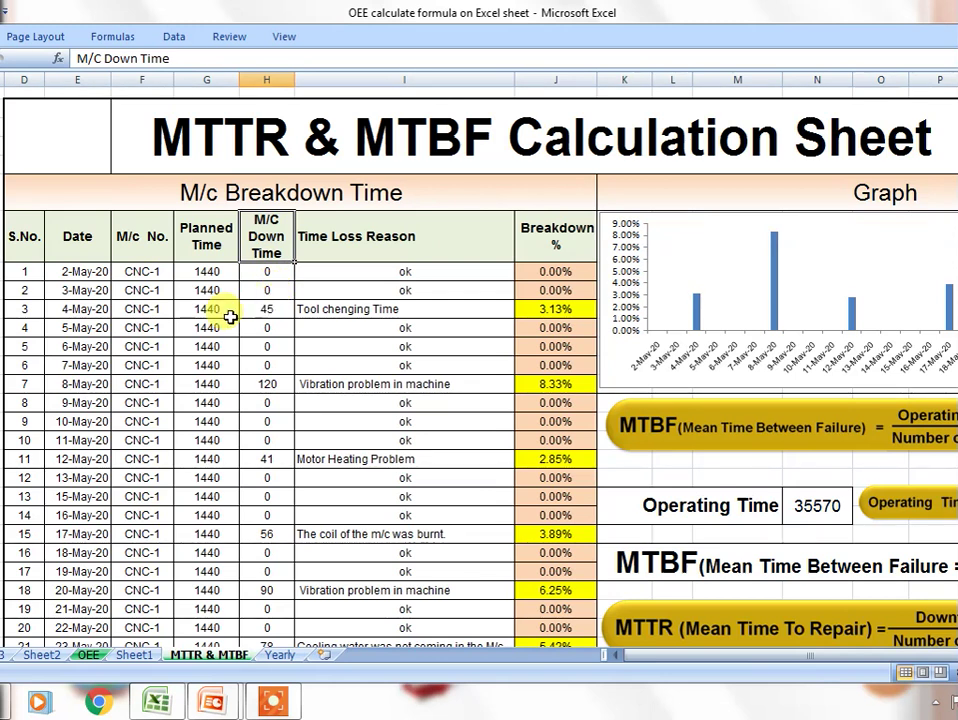
click(52, 308)
click(256, 308)
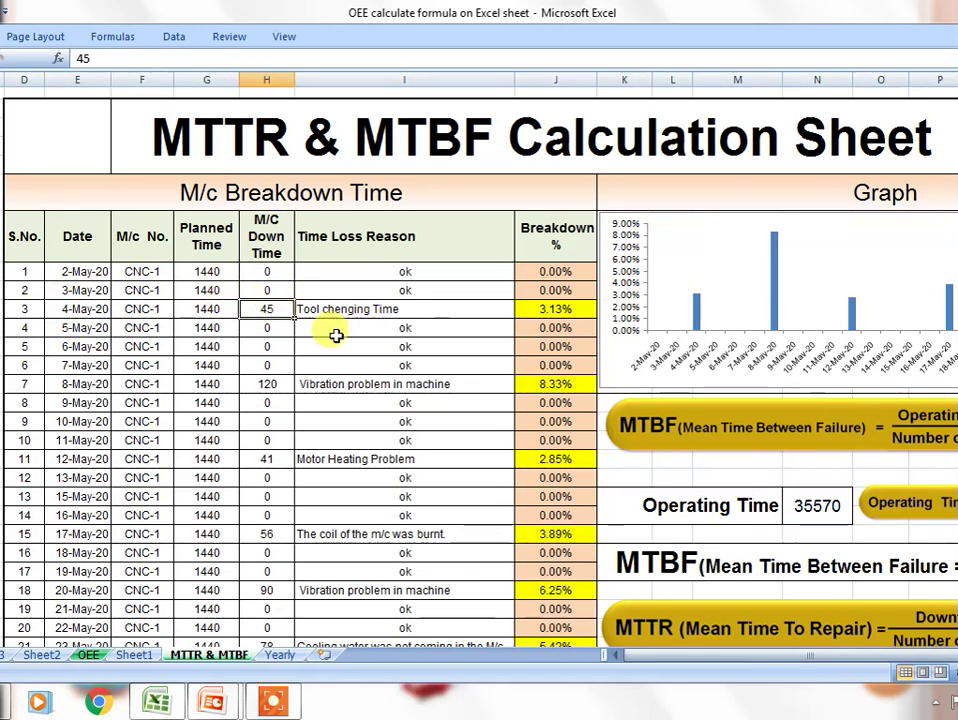
Check the 120 and 56 minute breakdowns, the down time total formula and the 6 failures
click(270, 385)
click(462, 388)
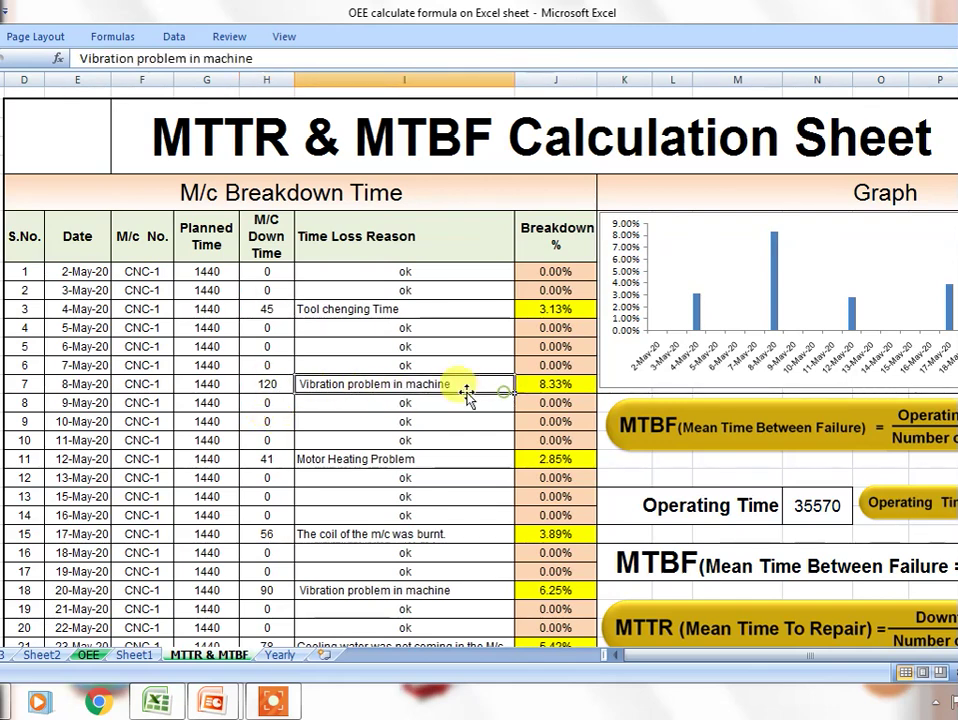
scroll(325, 395, down, 2)
click(274, 408)
scroll(271, 376, down, 1)
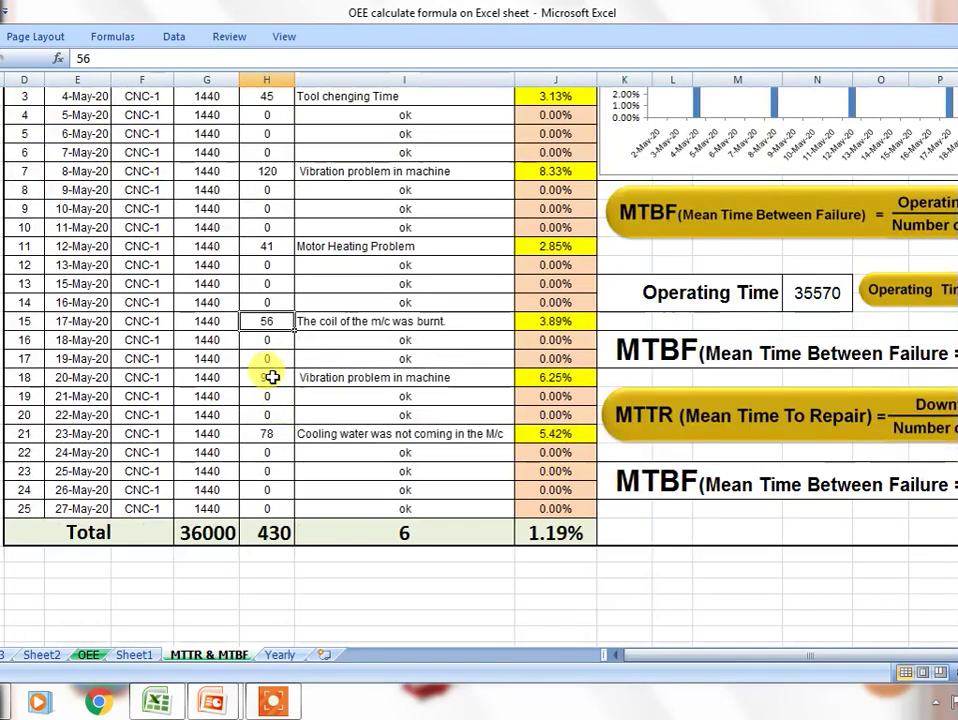
click(272, 527)
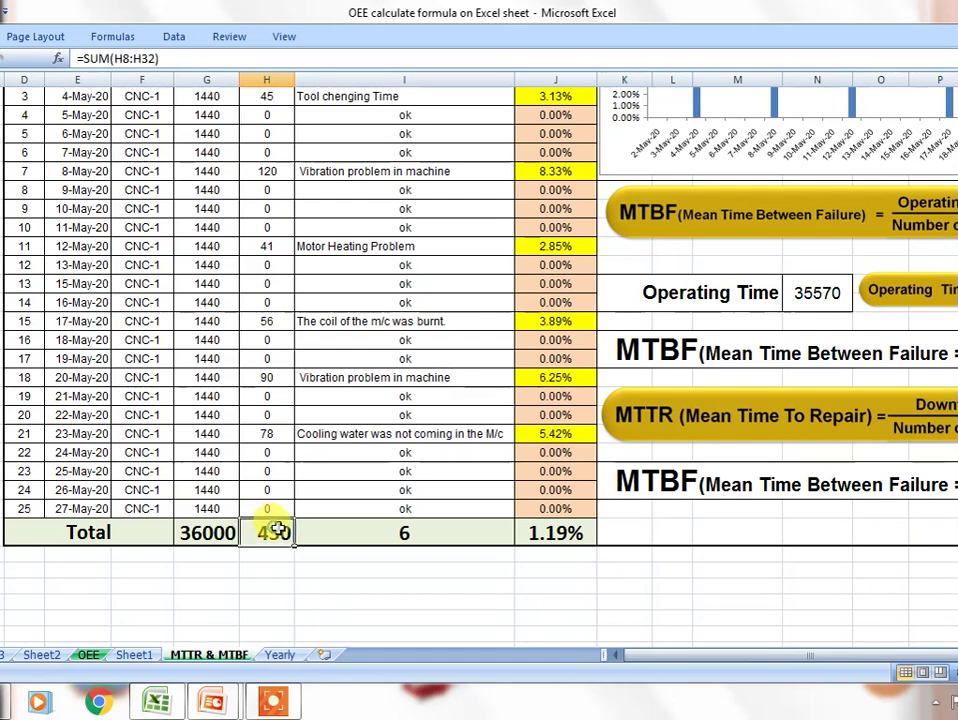
click(404, 532)
scroll(431, 468, up, 1)
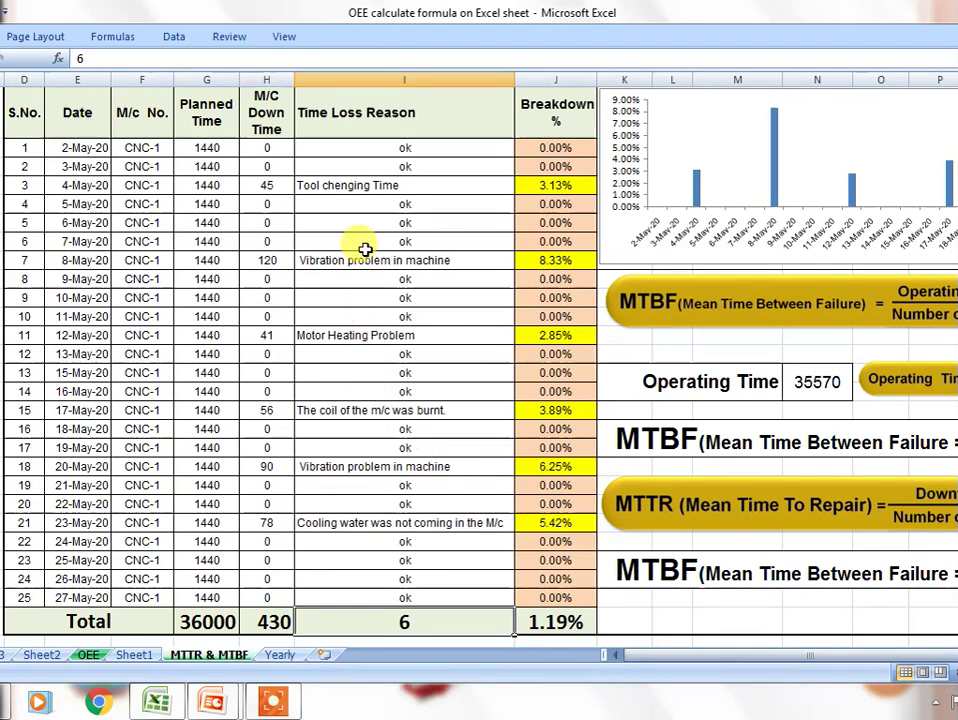
Review each recorded failure reason and a no-failure day marked ok
click(342, 187)
click(342, 262)
click(340, 336)
click(332, 410)
click(335, 466)
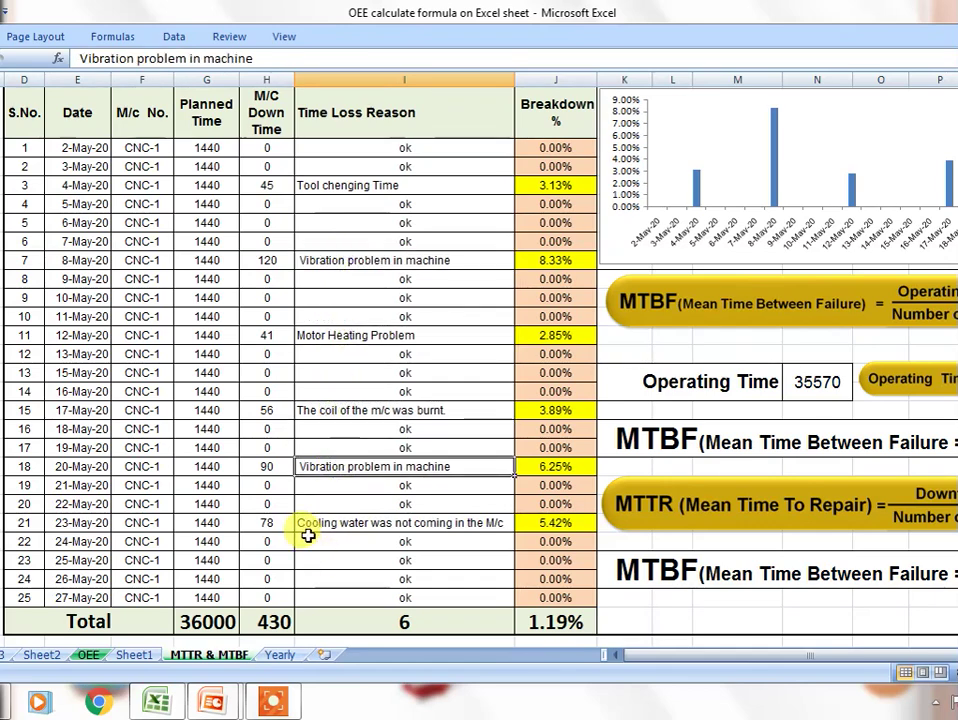
click(306, 537)
scroll(376, 477, down, 1)
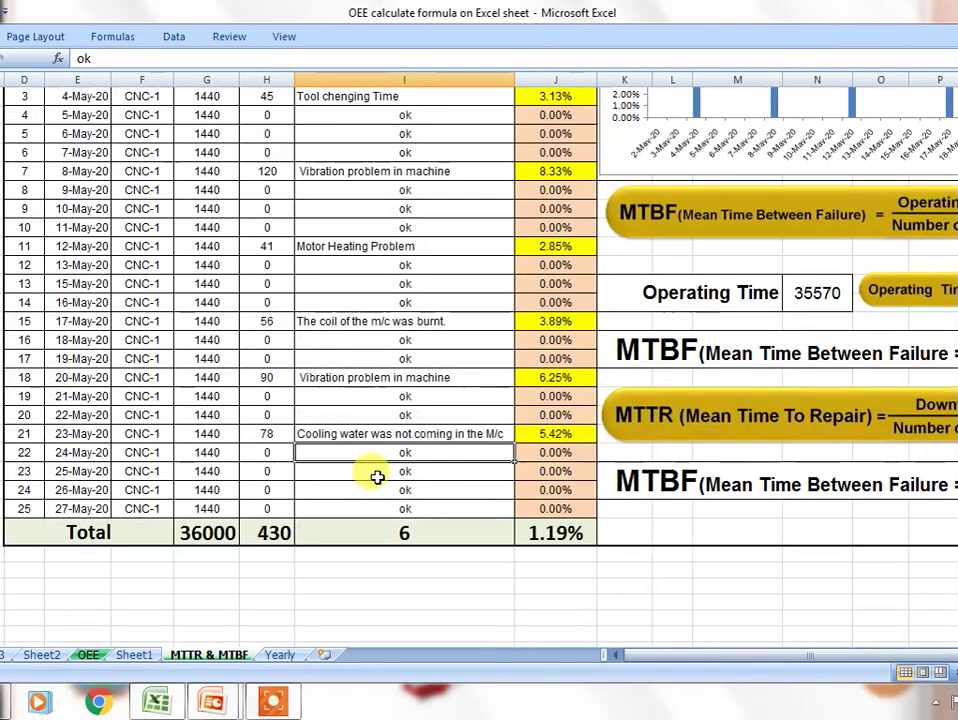
scroll(376, 550, down, 1)
Inspect the overall breakdown formula =H33/G33 and select the daily breakdown percentages
click(555, 479)
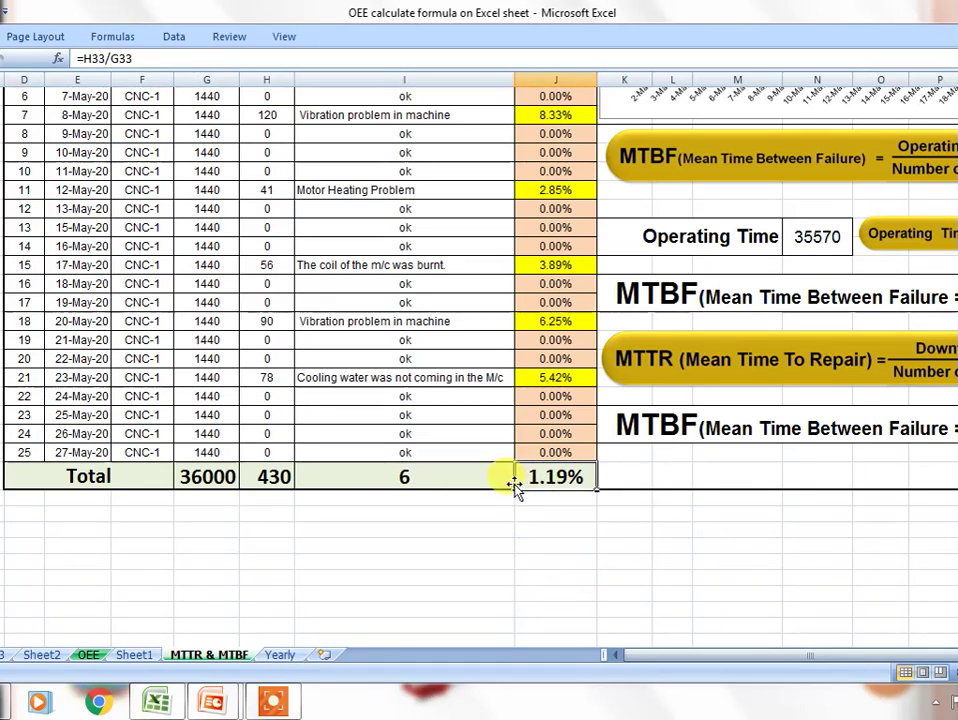
scroll(514, 485, up, 1)
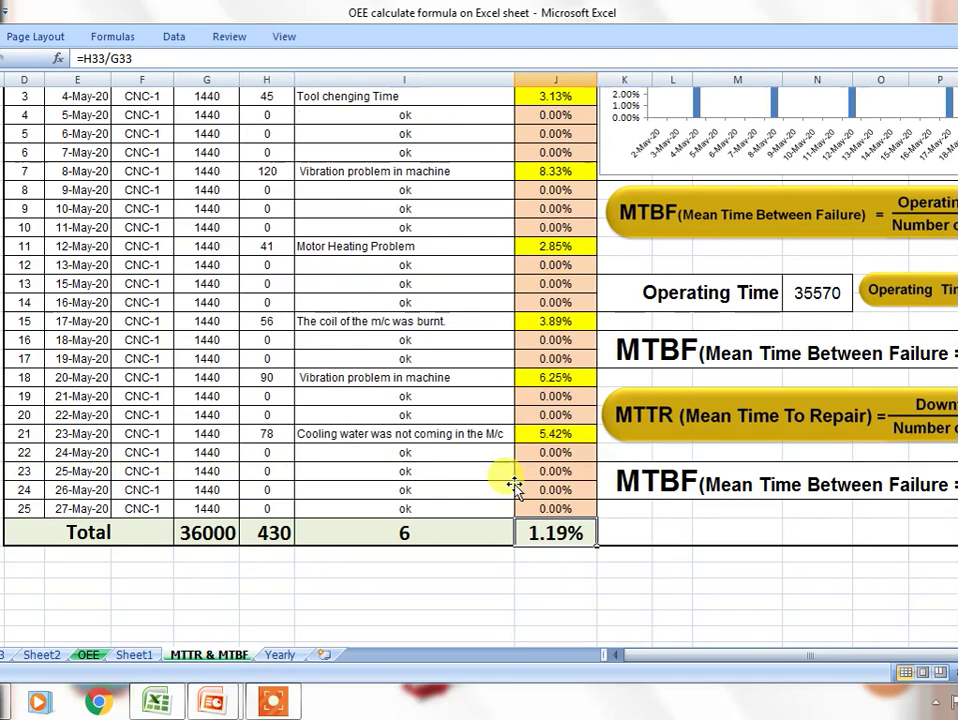
scroll(514, 485, up, 2)
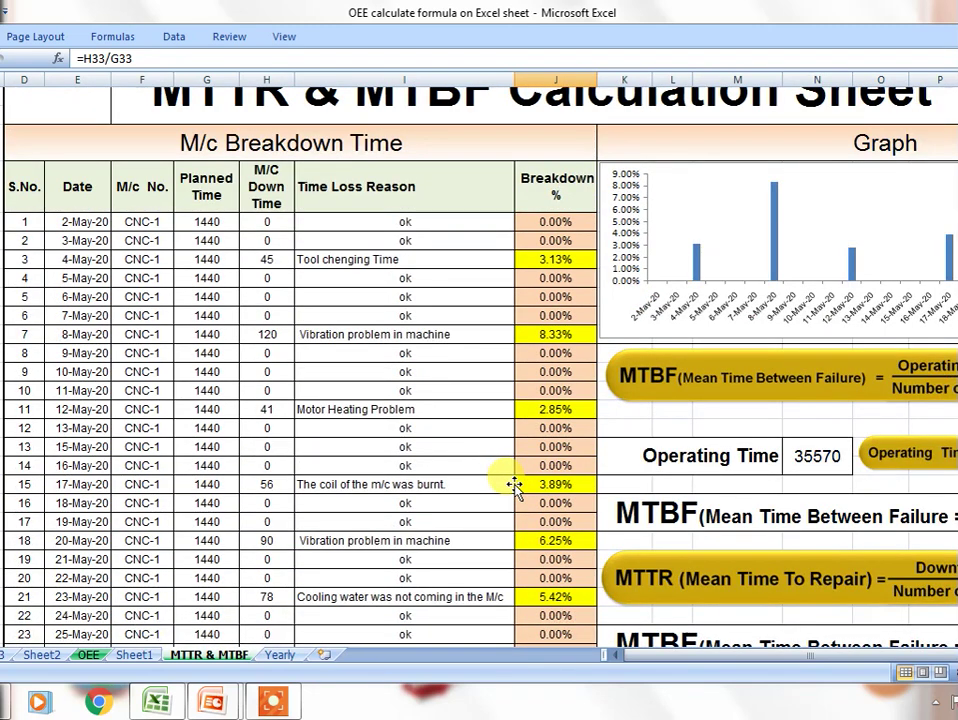
scroll(514, 485, down, 1)
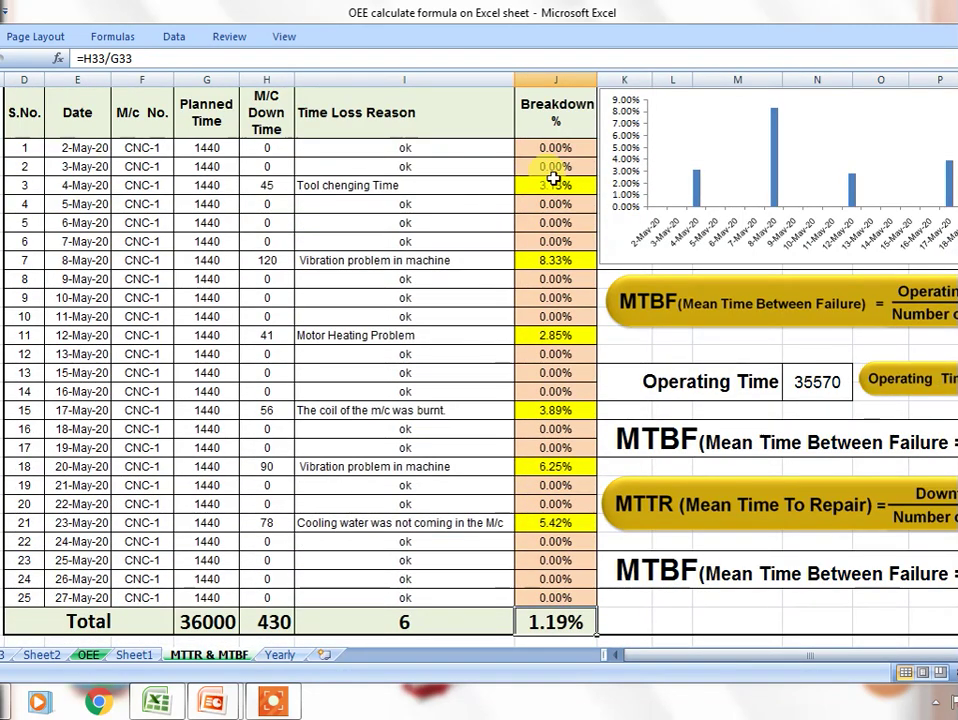
drag(553, 185, 556, 541)
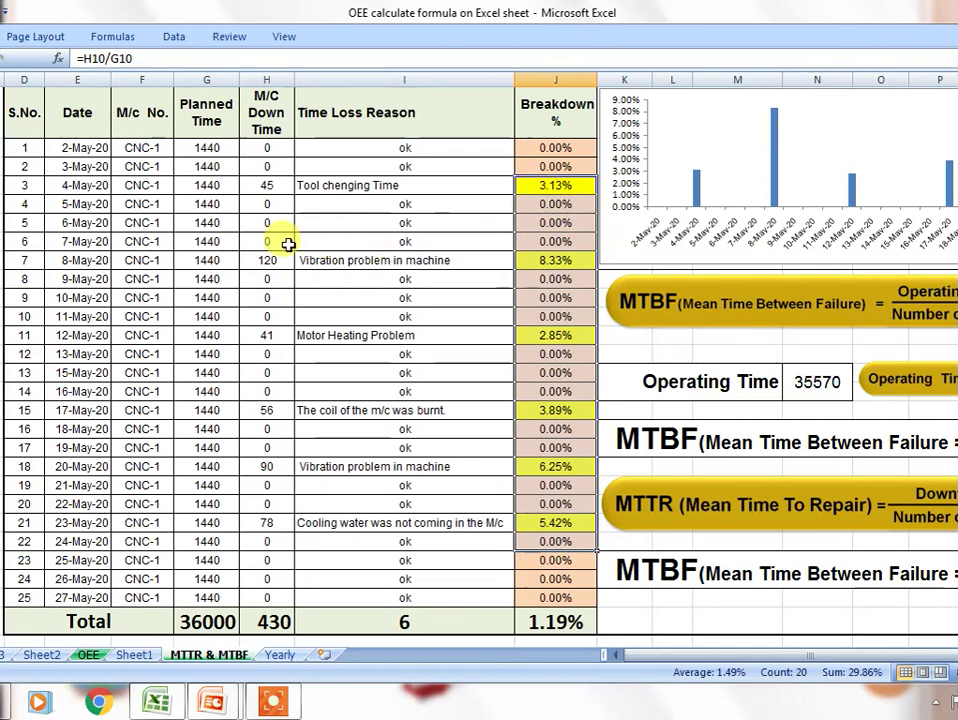
Enter a trial 34 minutes of down time for 6-May-20 to see totals update, then clear it
click(267, 223)
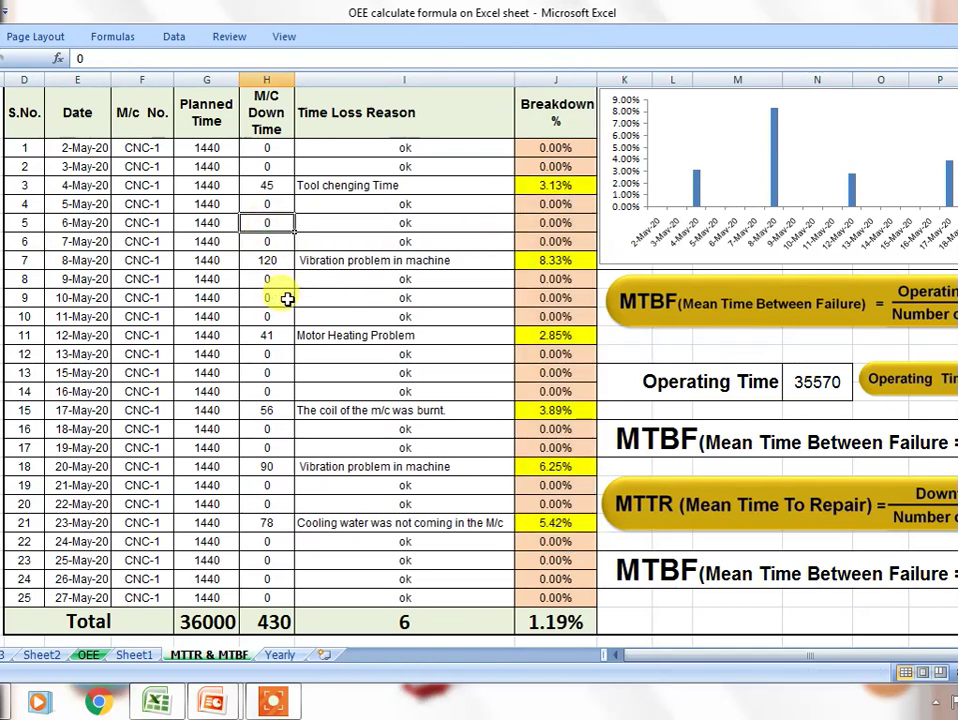
text(34)
key(Return)
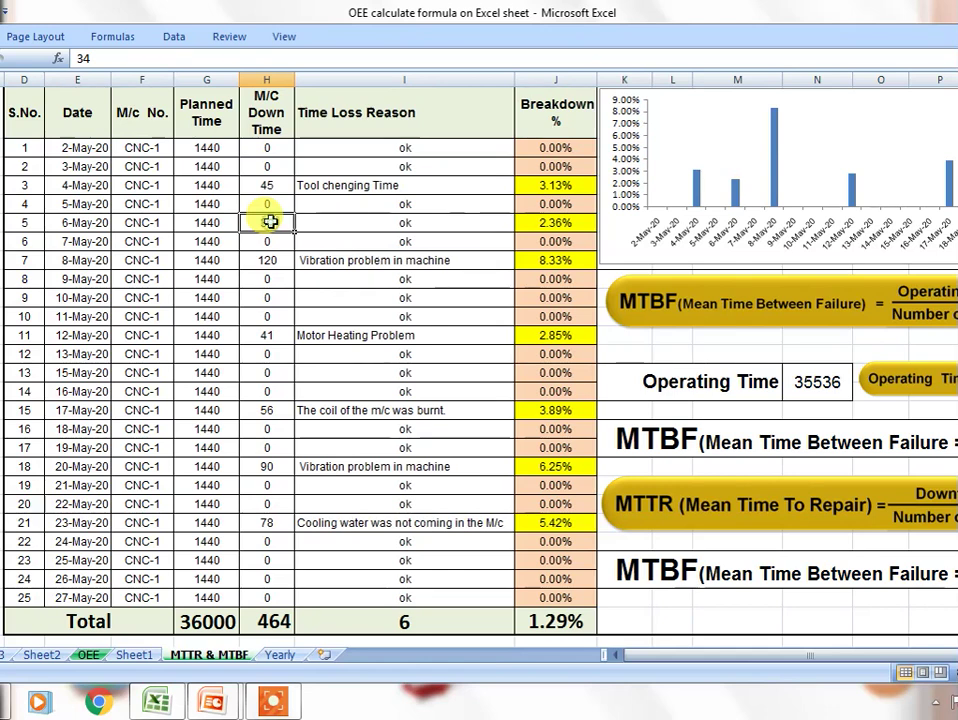
key(Delete)
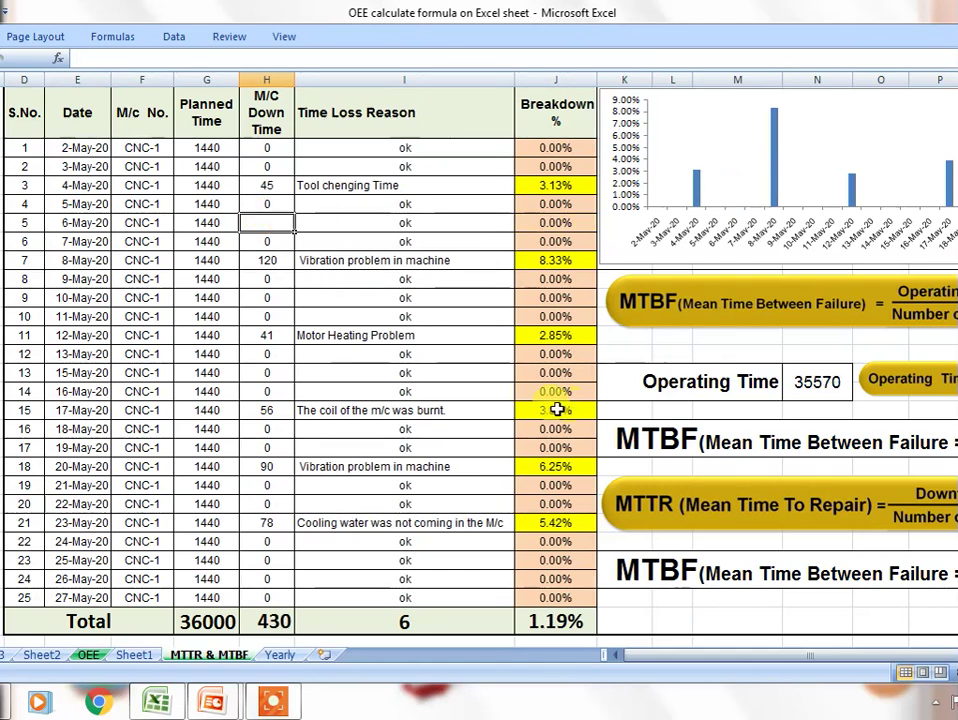
Enter 0 down time for 6-May-20, showing operating time 35570, MTBF 5928 and MTTR 71.67
scroll(612, 586, right, 1)
scroll(612, 586, right, 1)
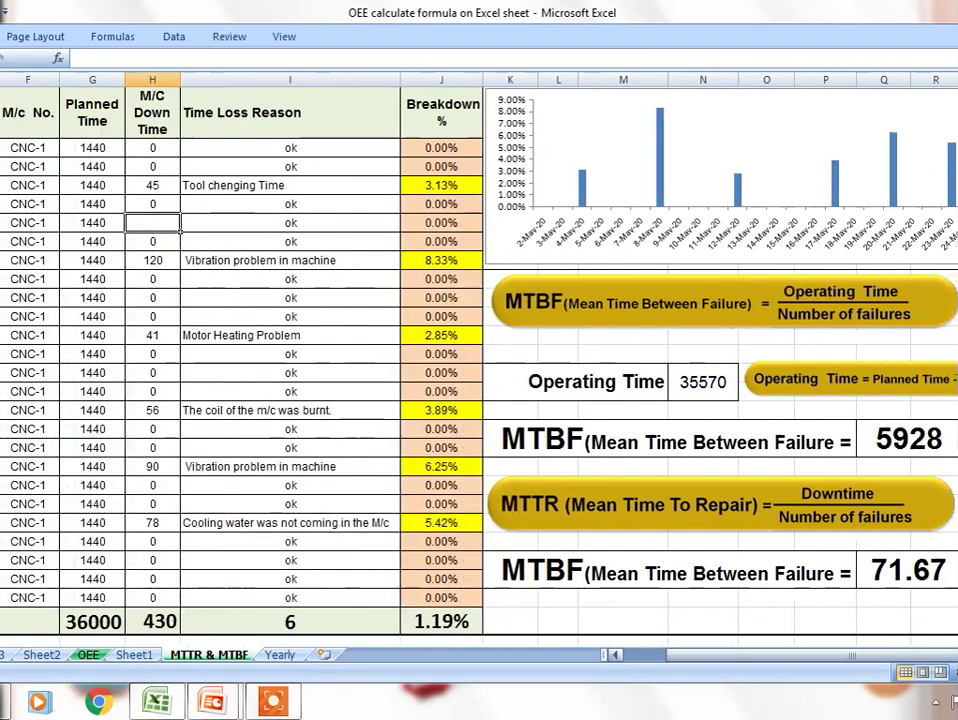
scroll(612, 586, right, 1)
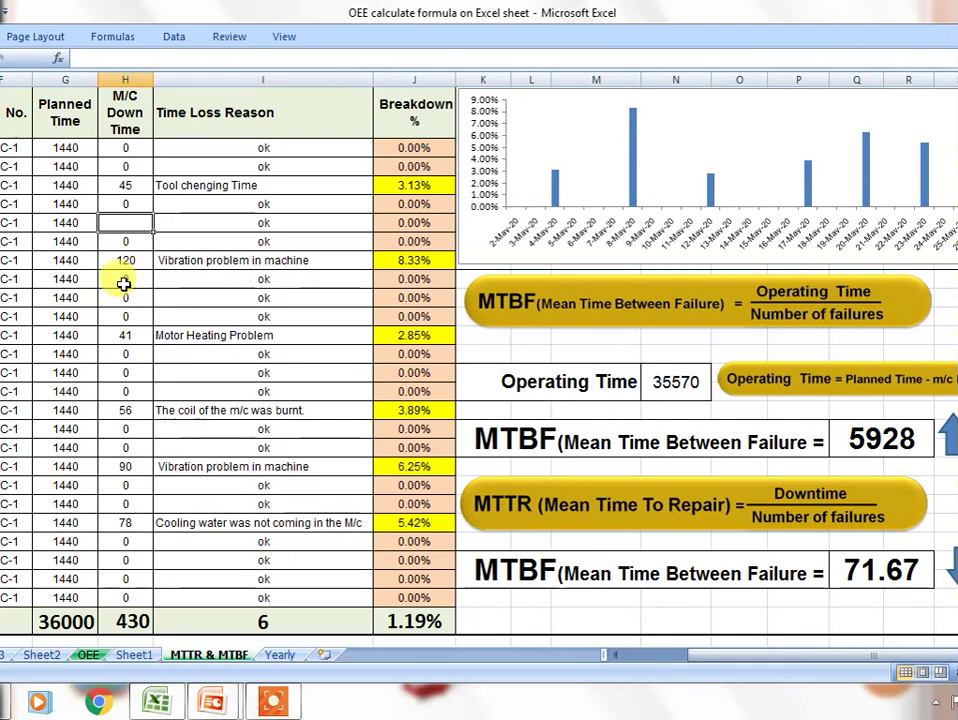
text(0)
click(171, 370)
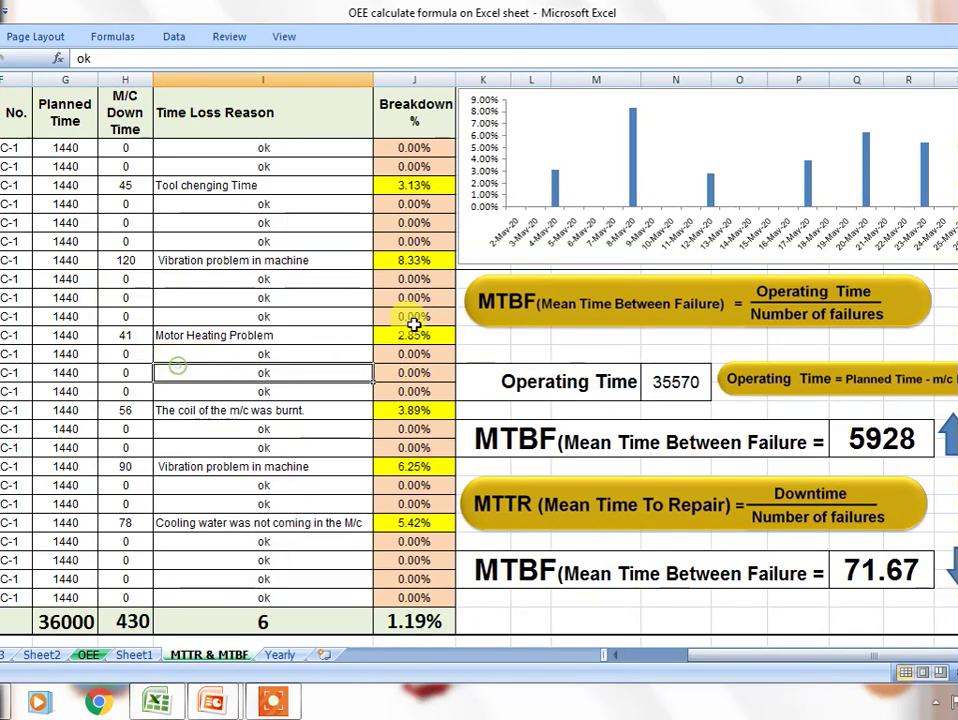
scroll(355, 276, down, 3)
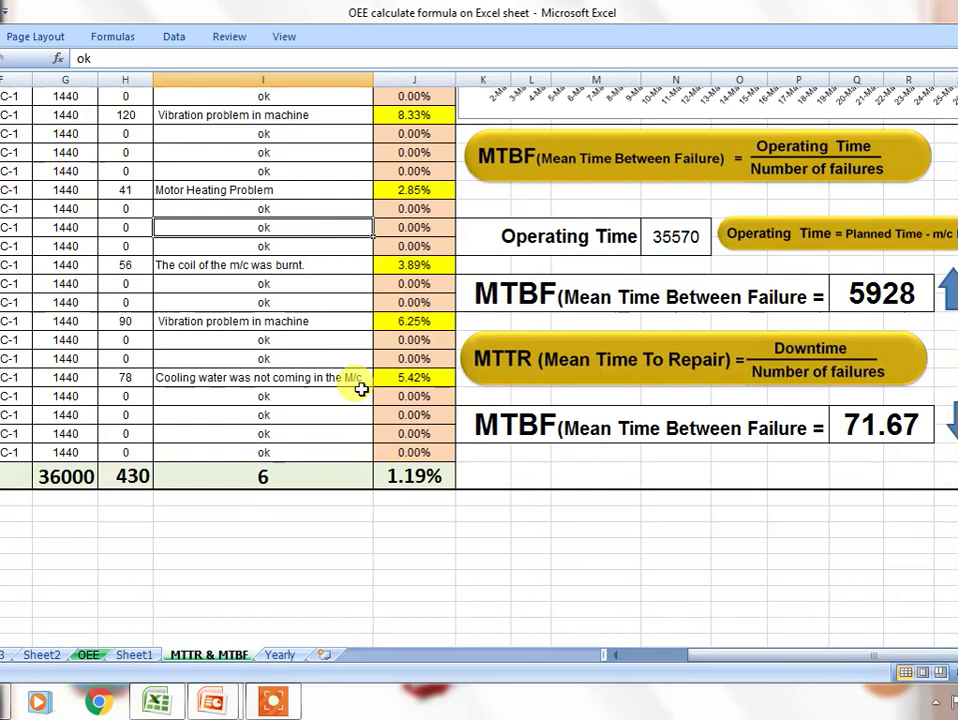
scroll(359, 387, up, 4)
scroll(437, 447, down, 1)
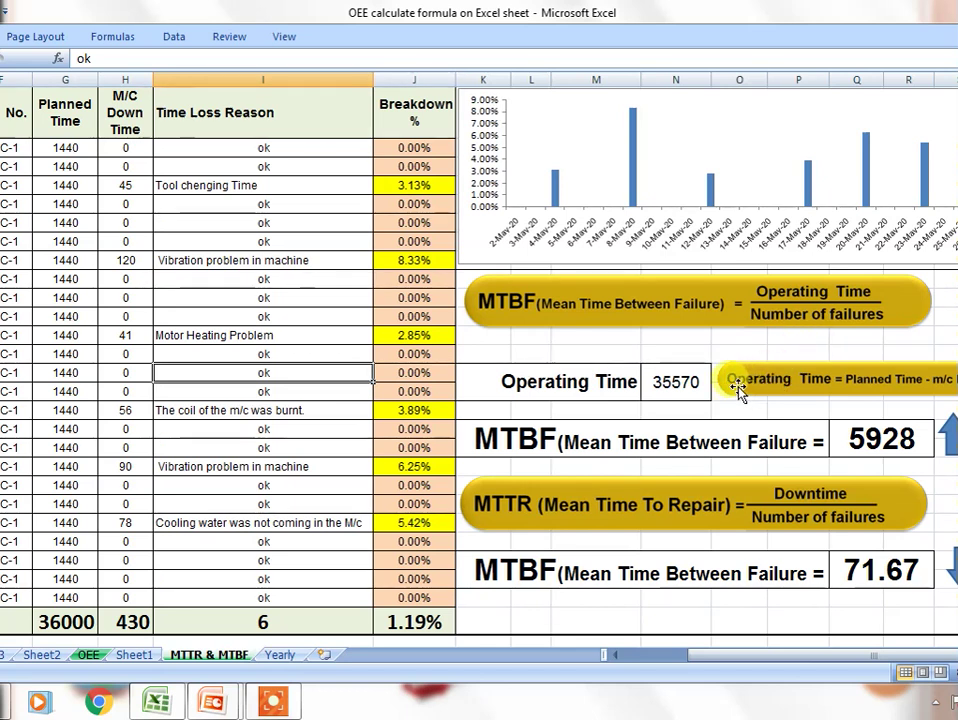
click(572, 392)
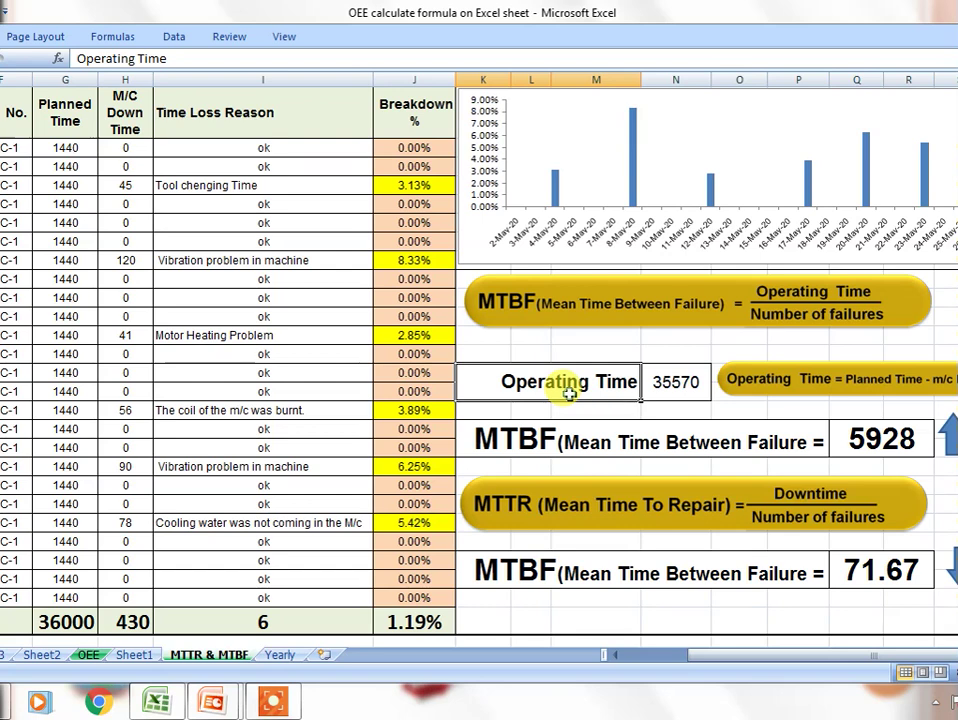
double_click(667, 388)
scroll(537, 428, down, 1)
scroll(535, 428, down, 1)
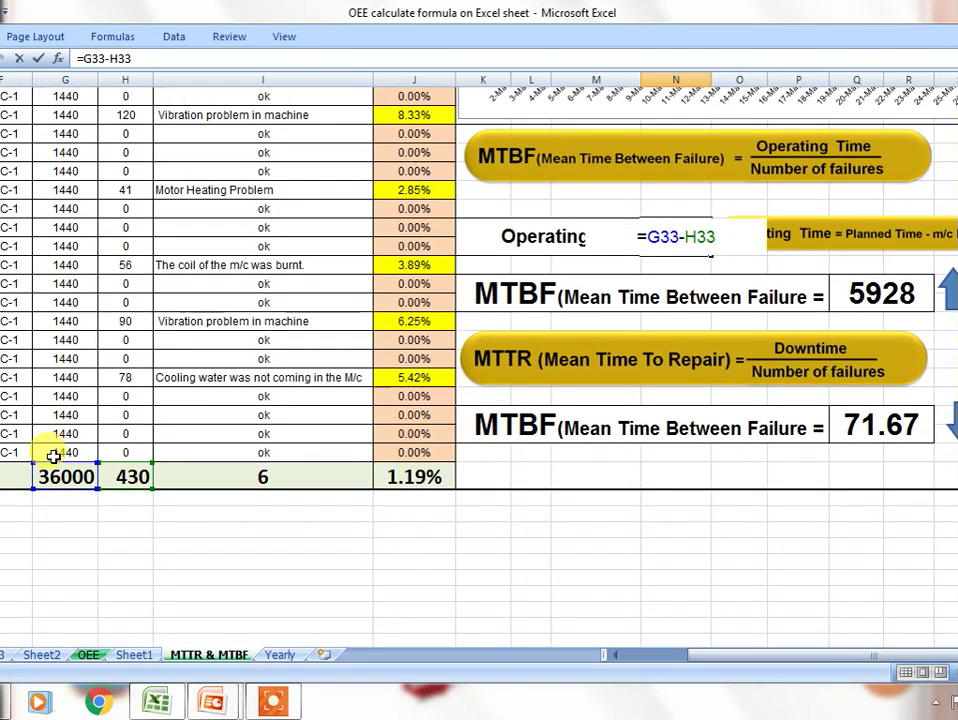
scroll(53, 456, up, 2)
scroll(53, 456, up, 2)
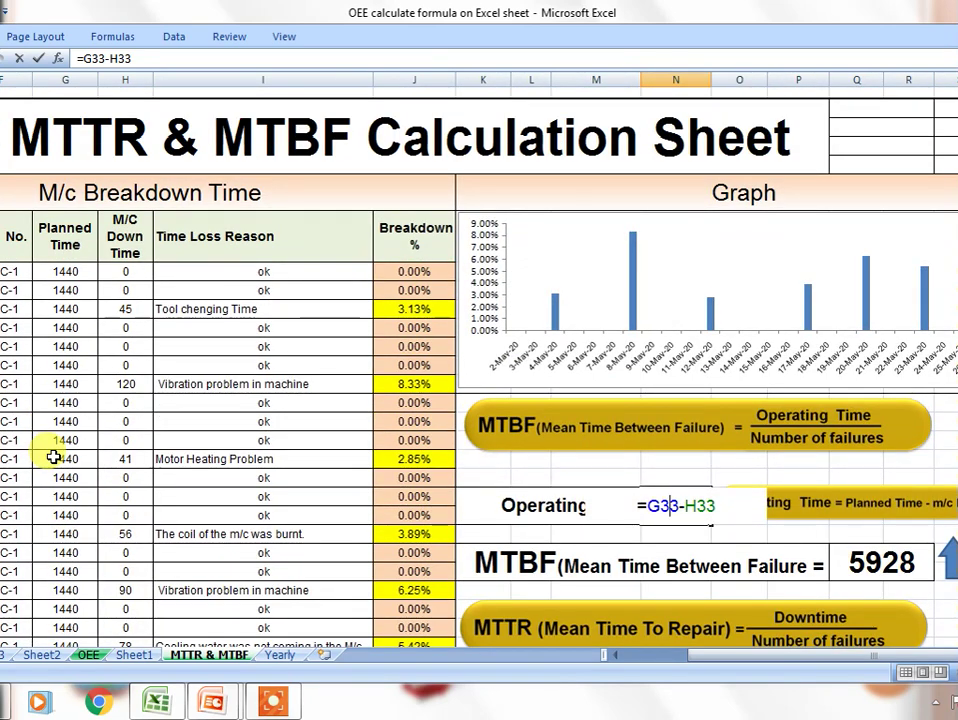
scroll(53, 456, down, 1)
scroll(390, 445, down, 3)
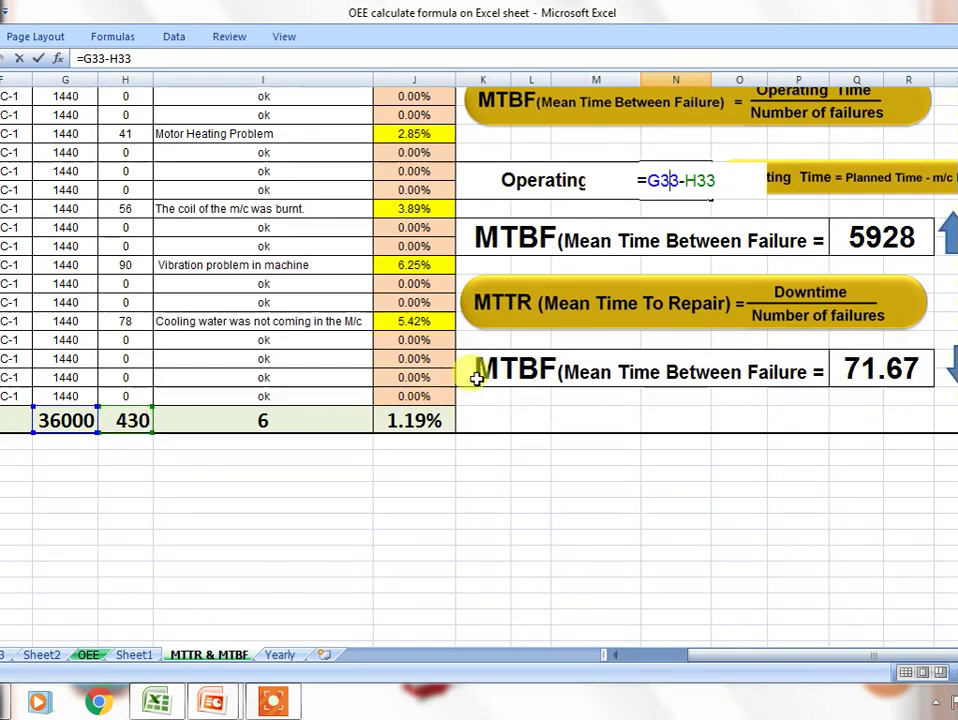
key(ctrl+Return)
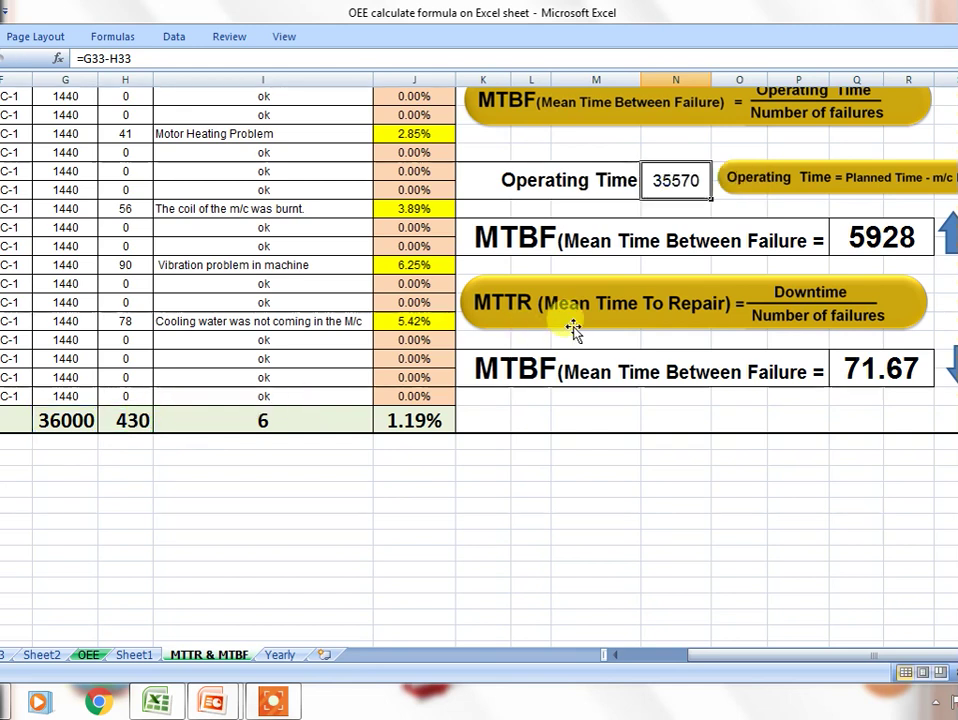
scroll(600, 300, up, 1)
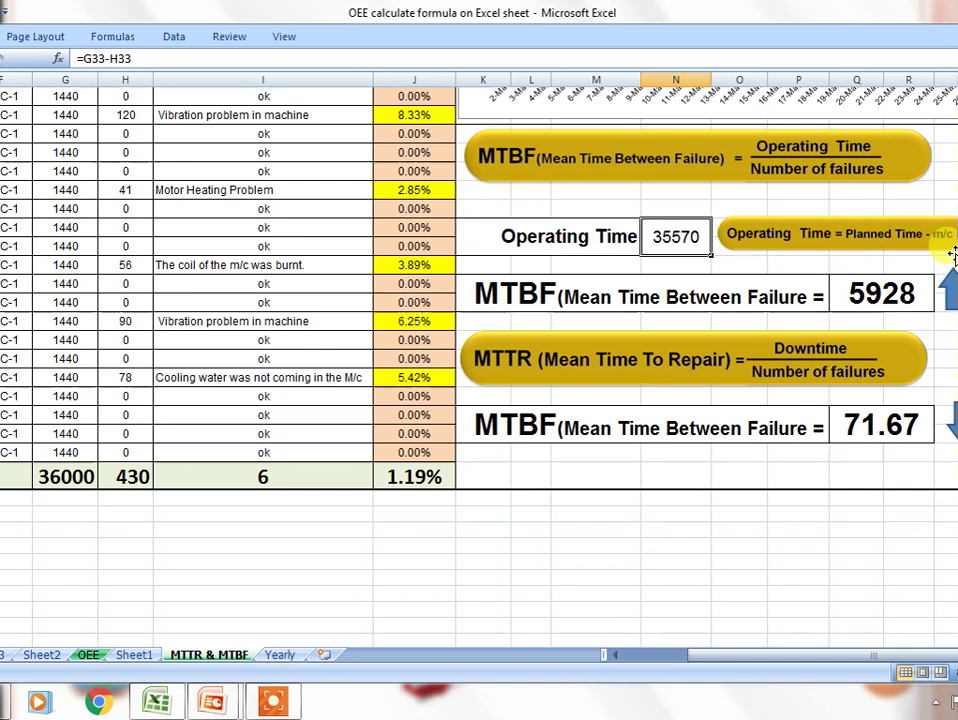
click(893, 298)
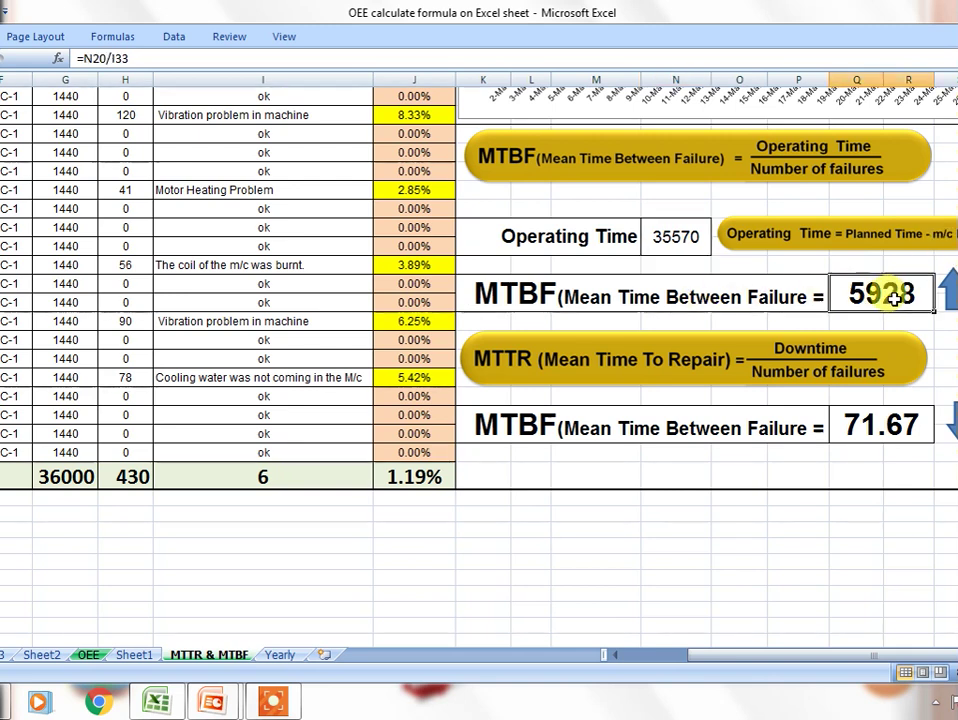
double_click(866, 292)
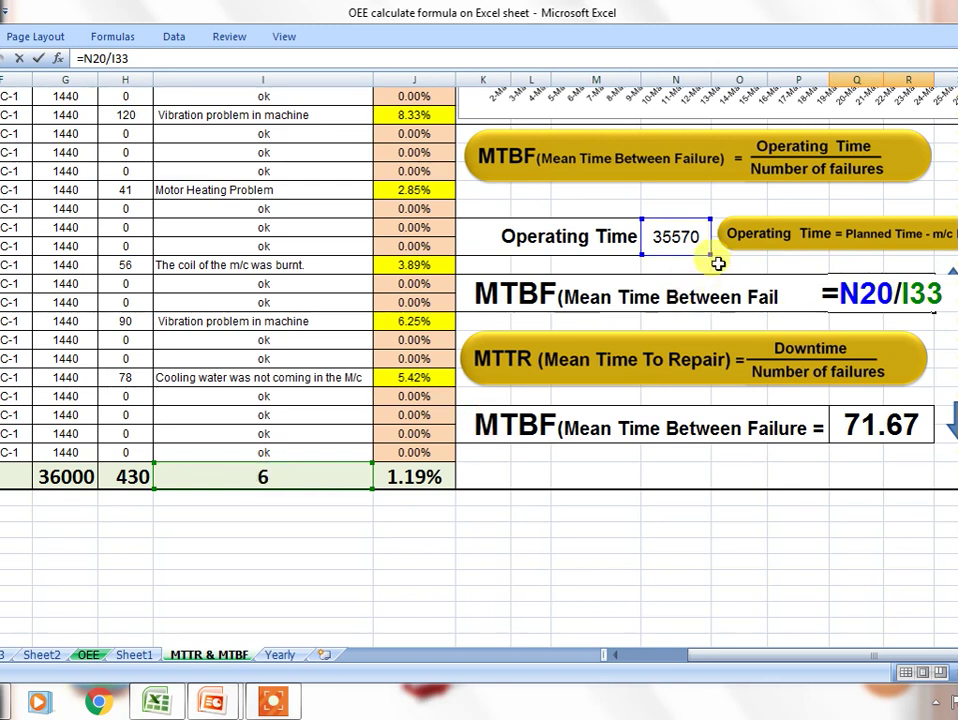
key(Escape)
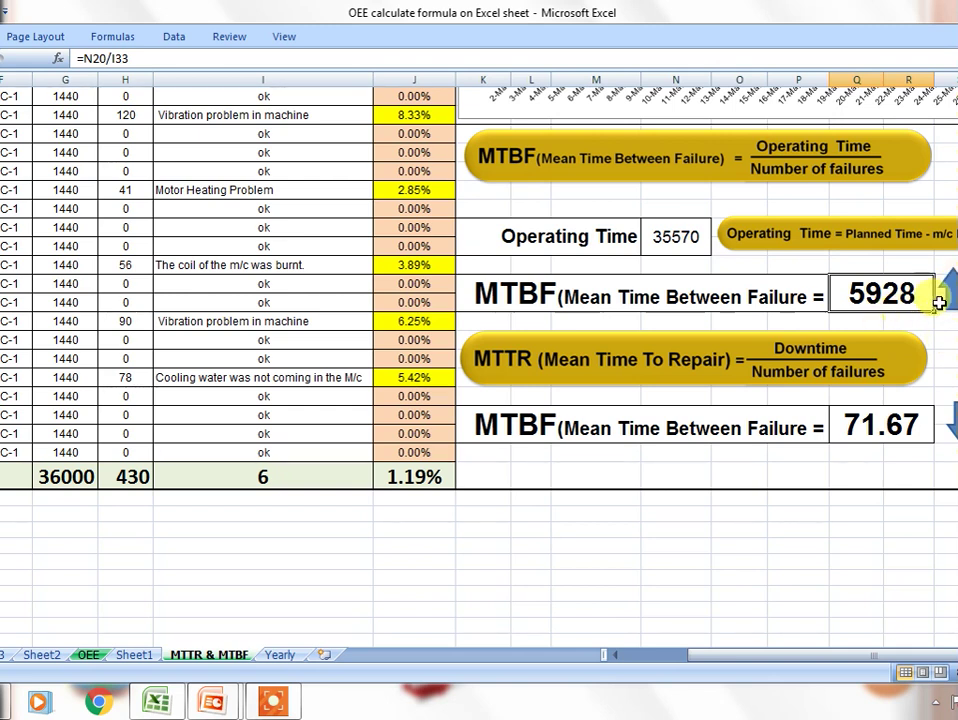
double_click(857, 425)
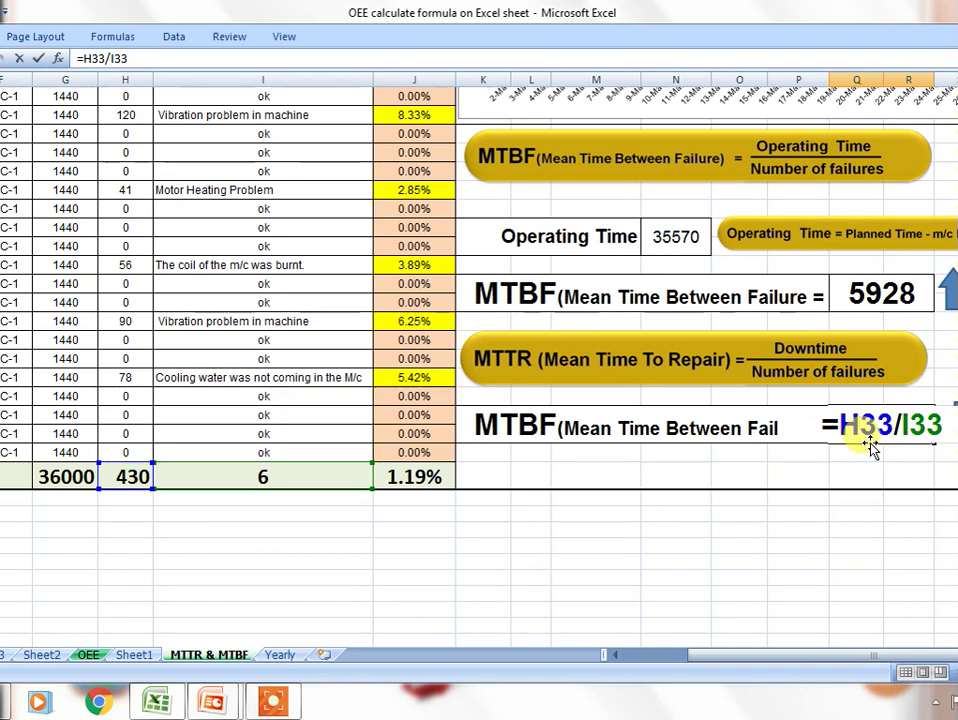
key(ctrl+Return)
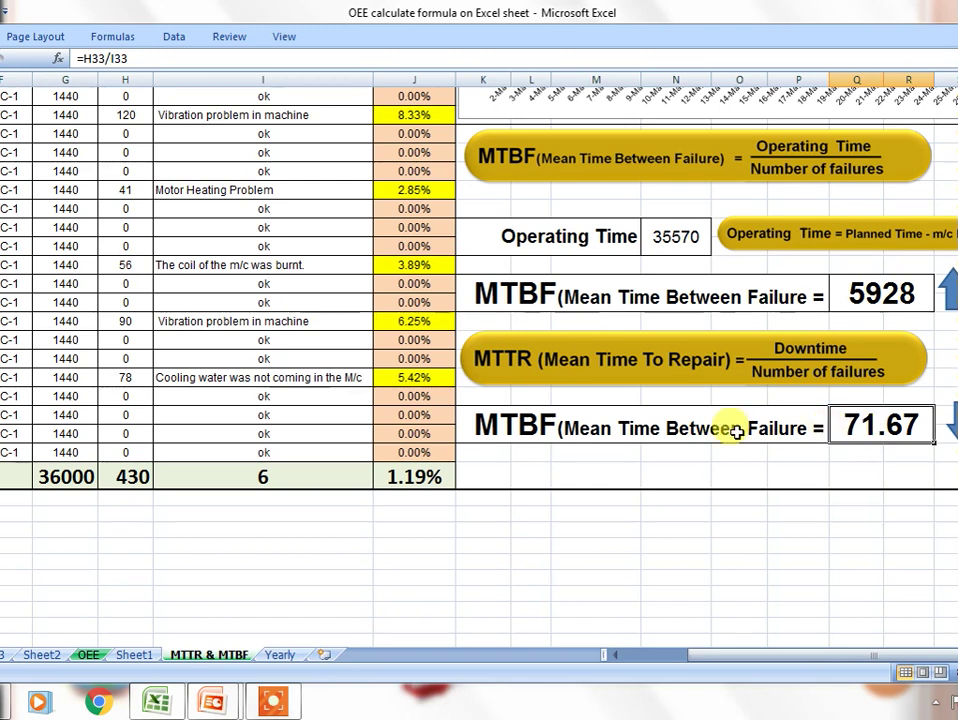
Point out the downtime entries 45, 120, 41, 90 and 78 and highlight the zero-downtime days
scroll(385, 391, up, 1)
scroll(314, 374, up, 2)
click(128, 260)
click(122, 185)
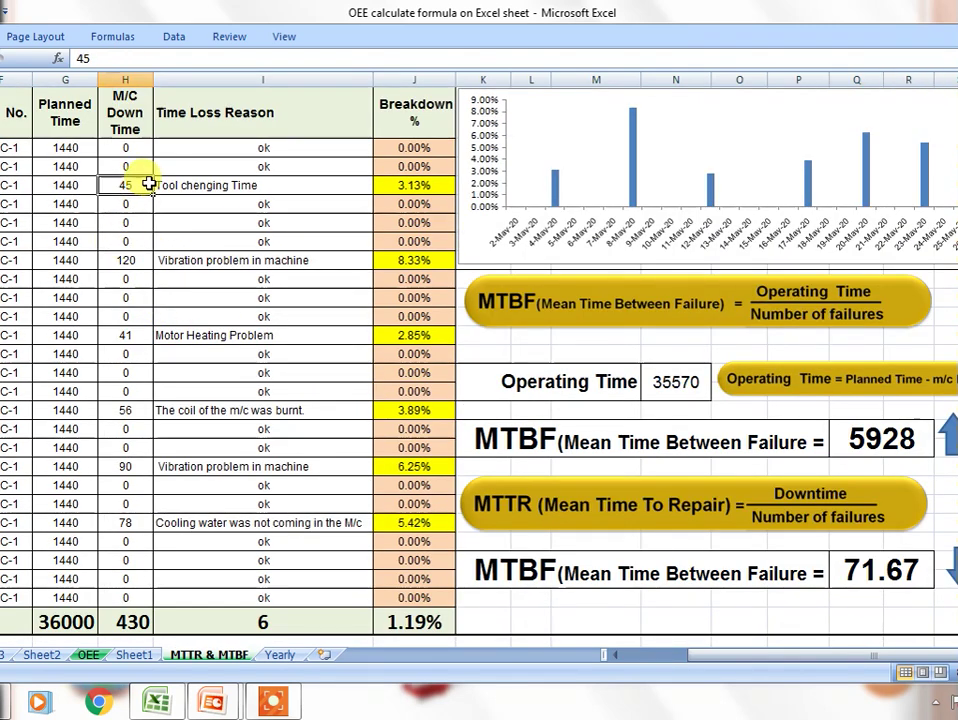
click(120, 338)
click(125, 466)
click(130, 523)
click(128, 185)
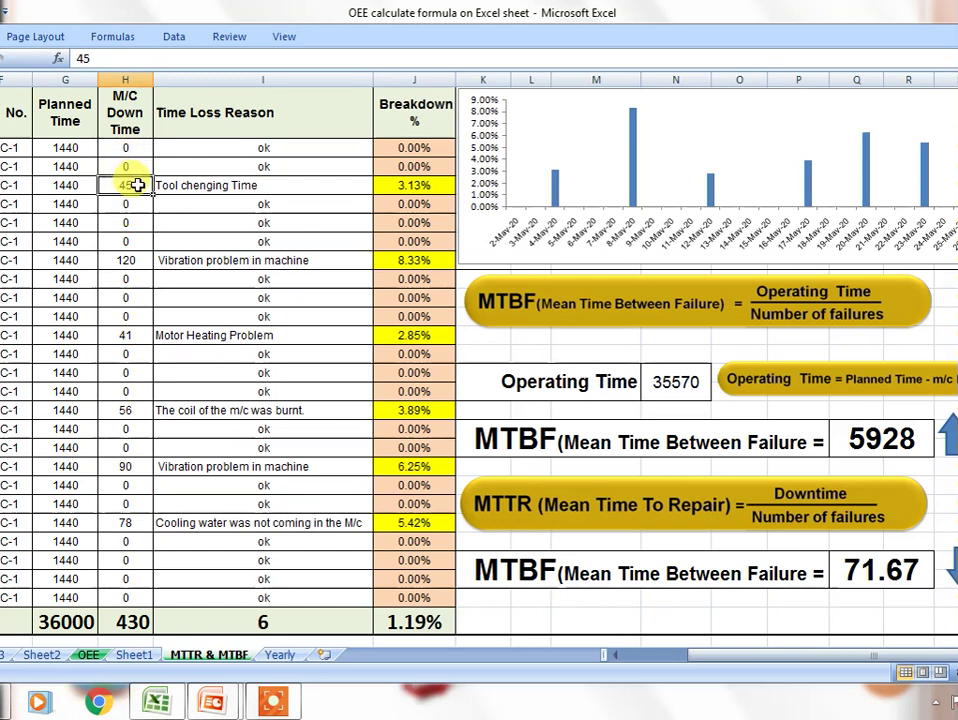
drag(122, 316, 122, 335)
drag(125, 410, 125, 429)
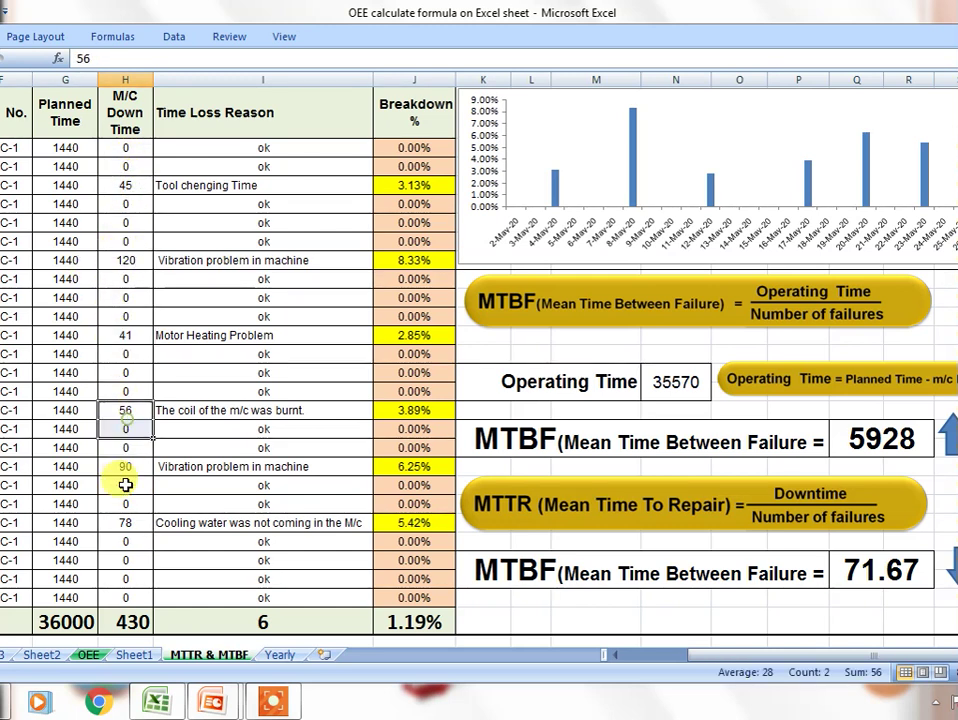
drag(125, 485, 125, 504)
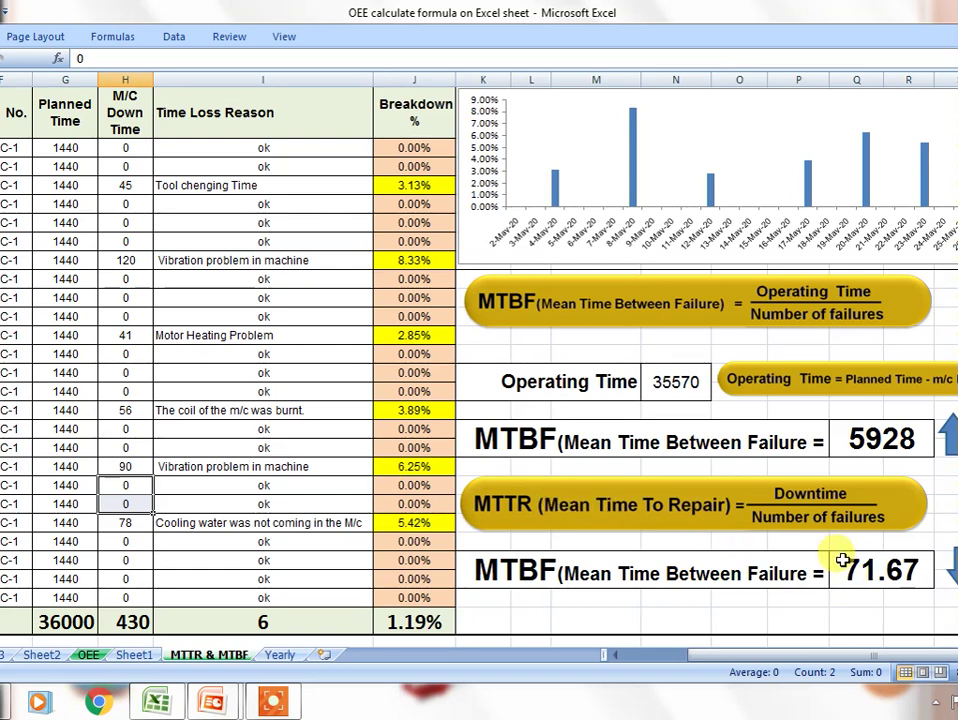
click(120, 261)
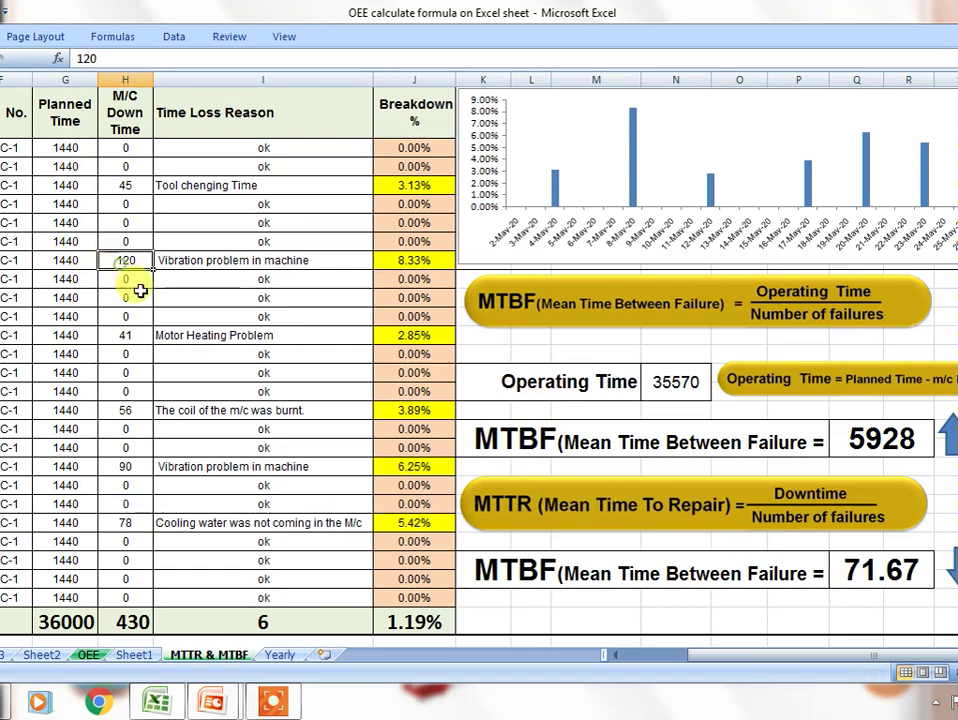
Show the Yearly sheet totals: 15902 down time, 98 failures, MTBF 4261, MTTR 162
scroll(191, 339, down, 1)
scroll(191, 339, up, 1)
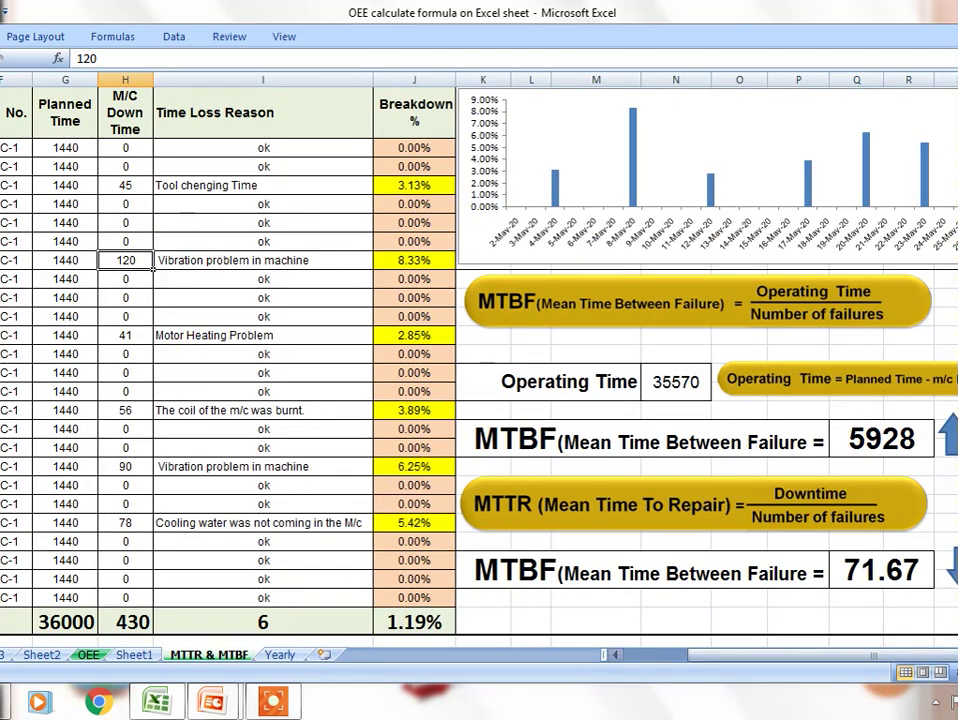
scroll(460, 490, right, 1)
scroll(358, 340, right, 1)
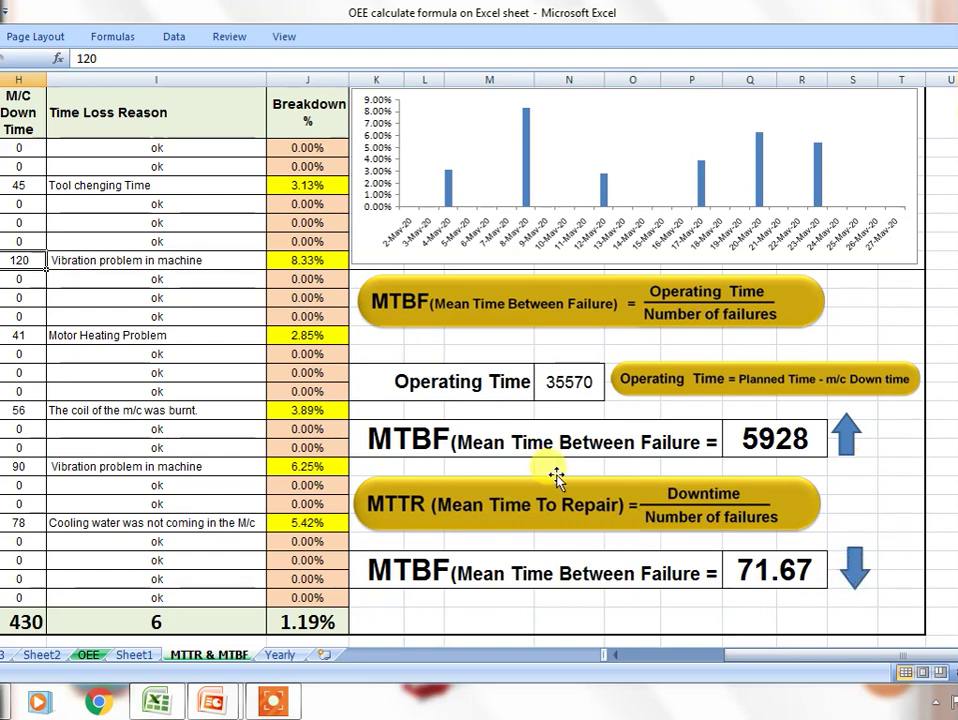
scroll(451, 527, up, 2)
click(281, 656)
scroll(436, 410, down, 3)
scroll(437, 418, up, 3)
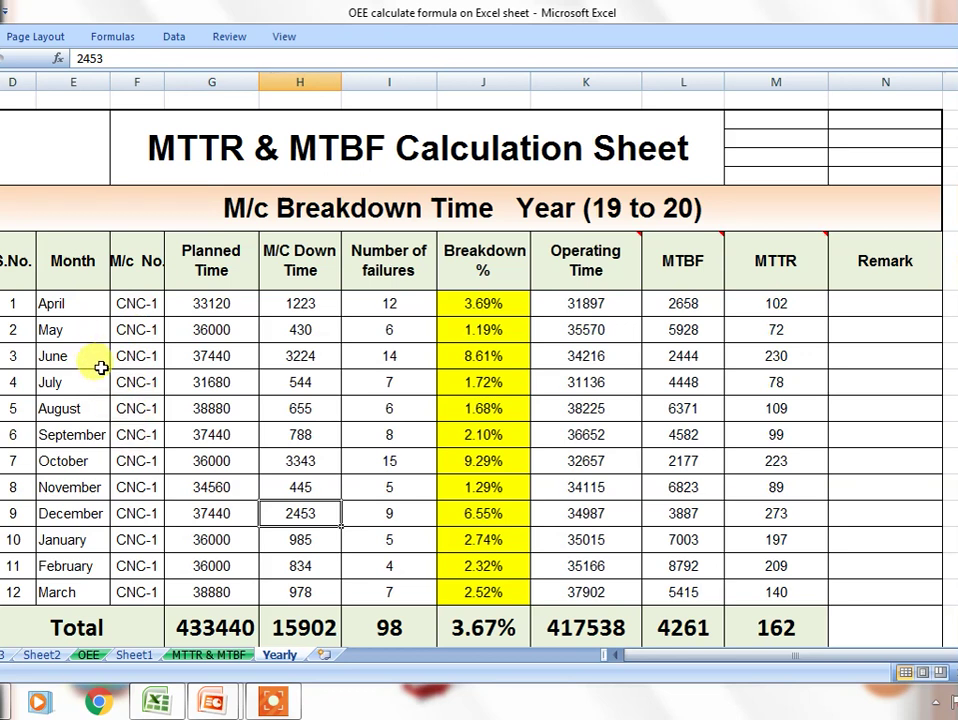
drag(82, 304, 72, 328)
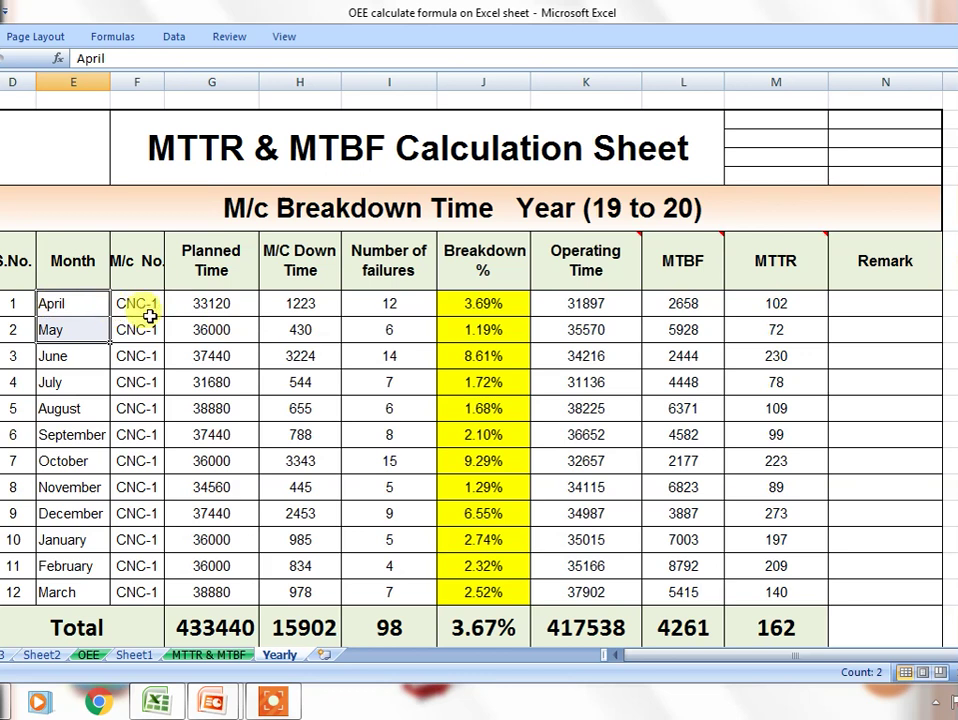
click(224, 303)
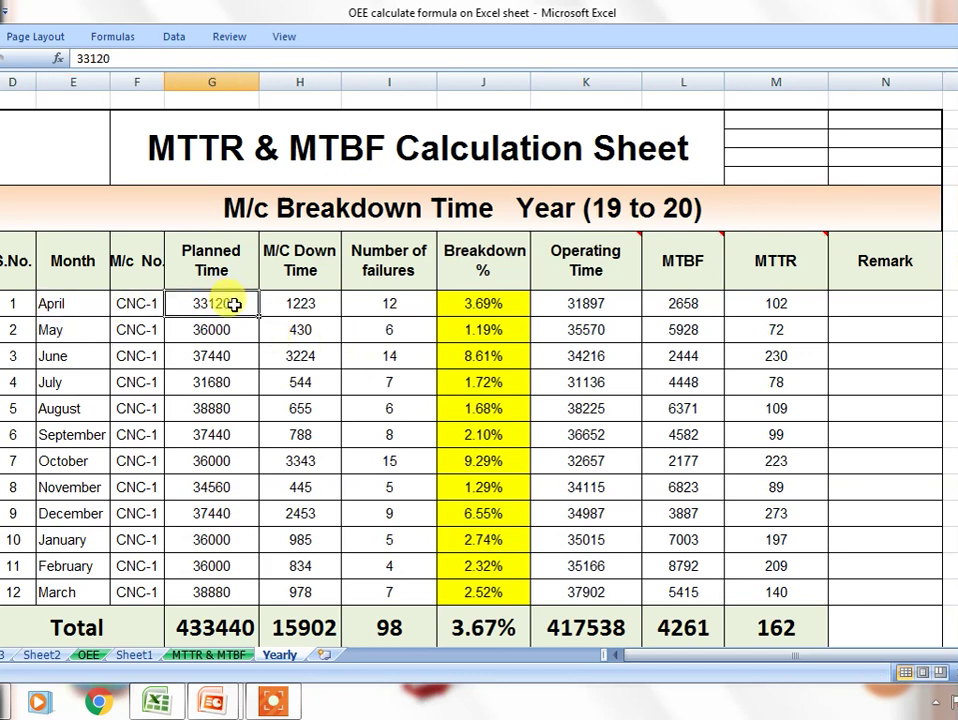
click(303, 308)
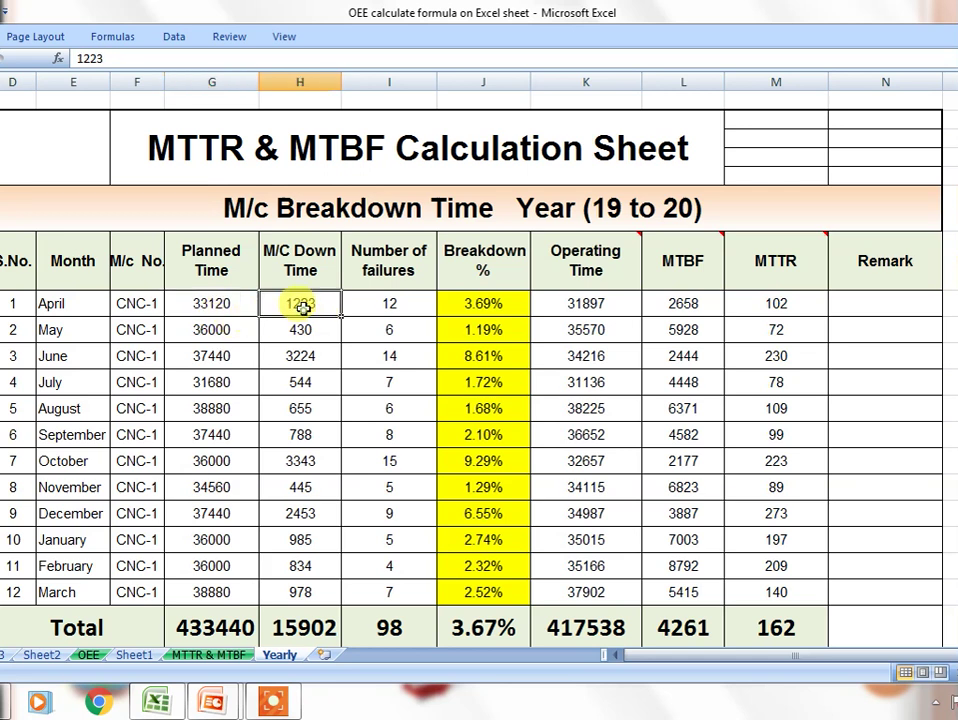
click(407, 304)
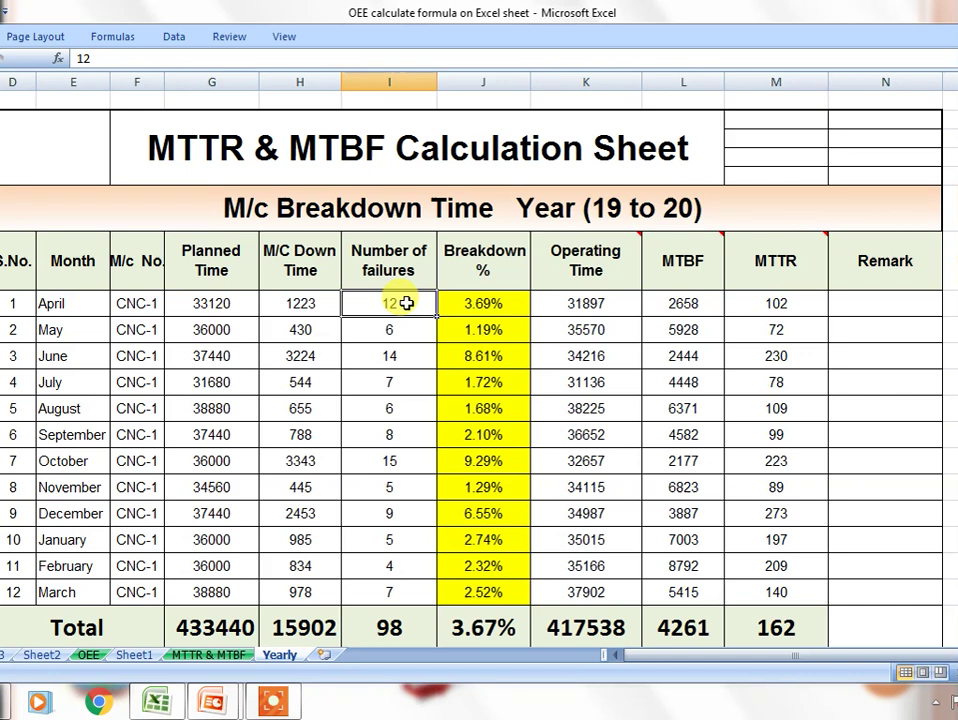
double_click(469, 309)
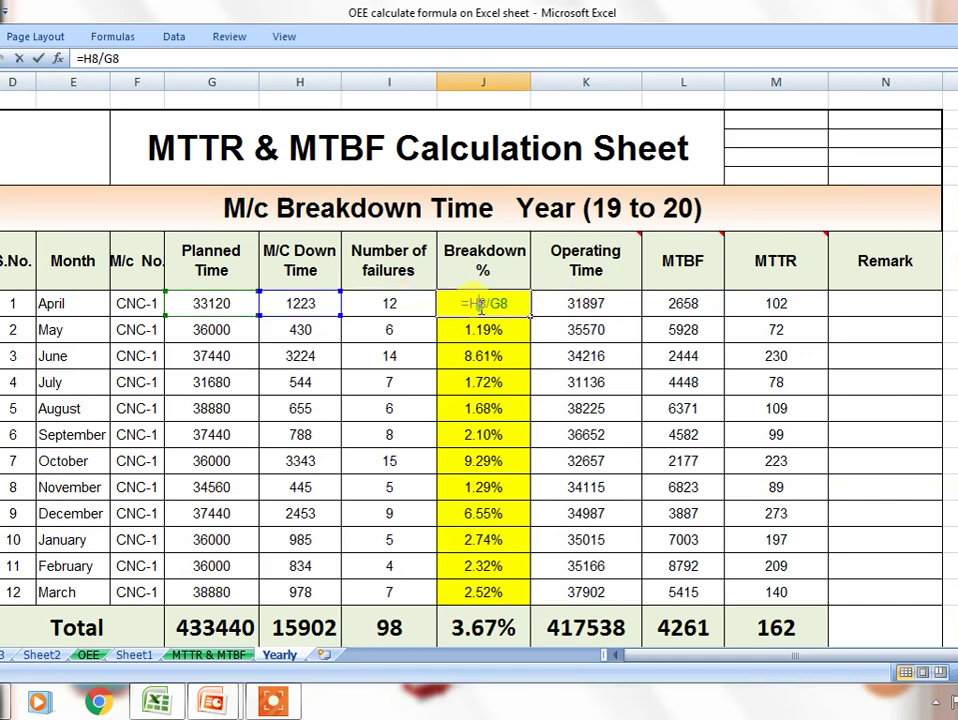
key(Escape)
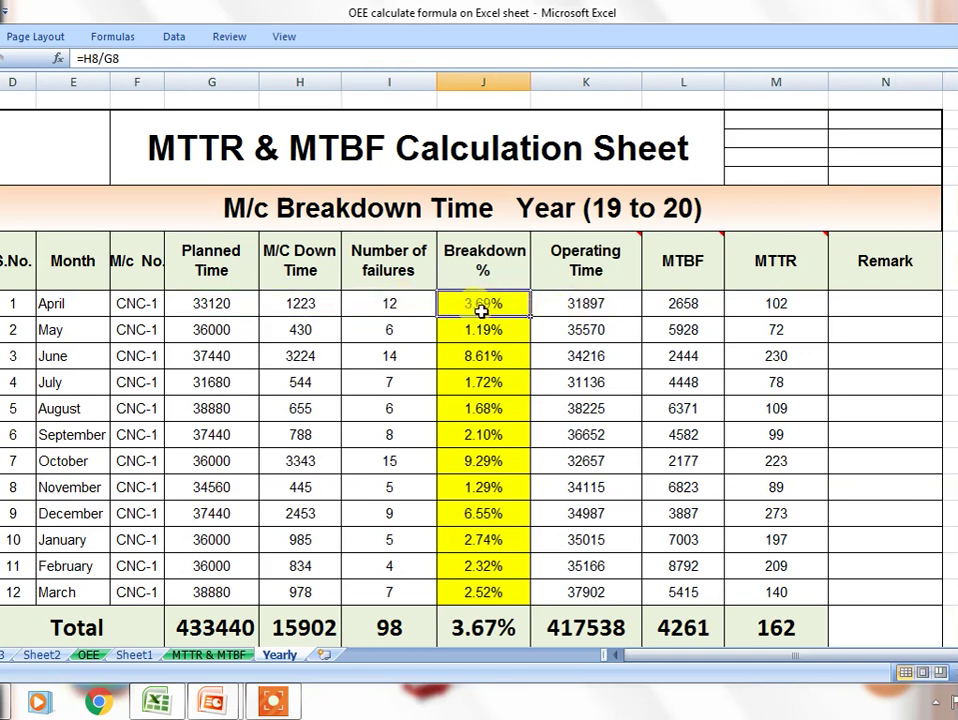
double_click(589, 306)
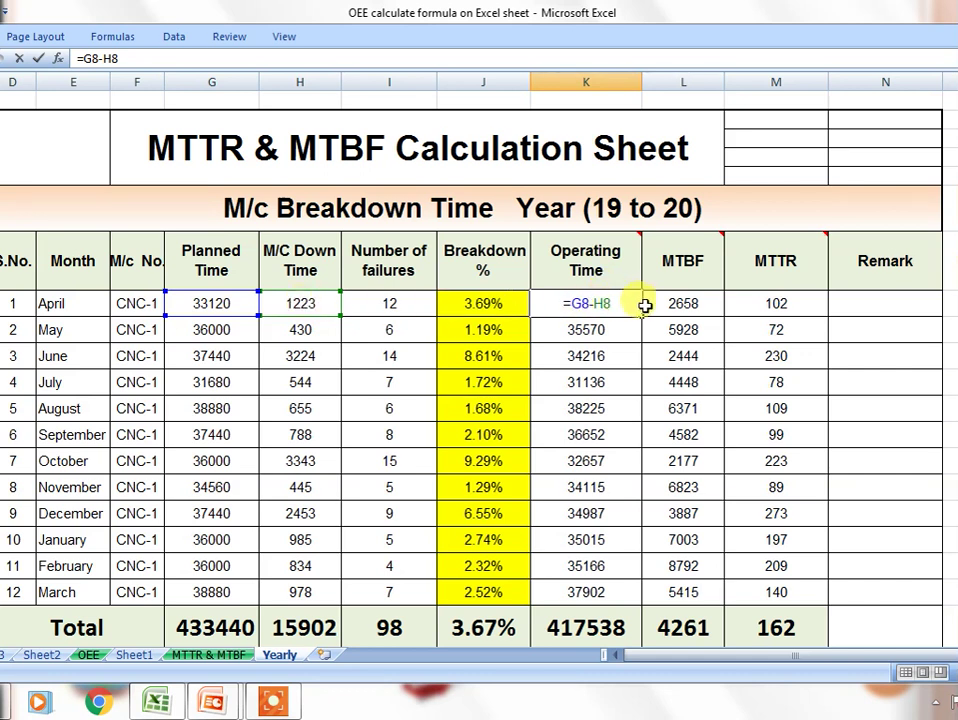
key(Return)
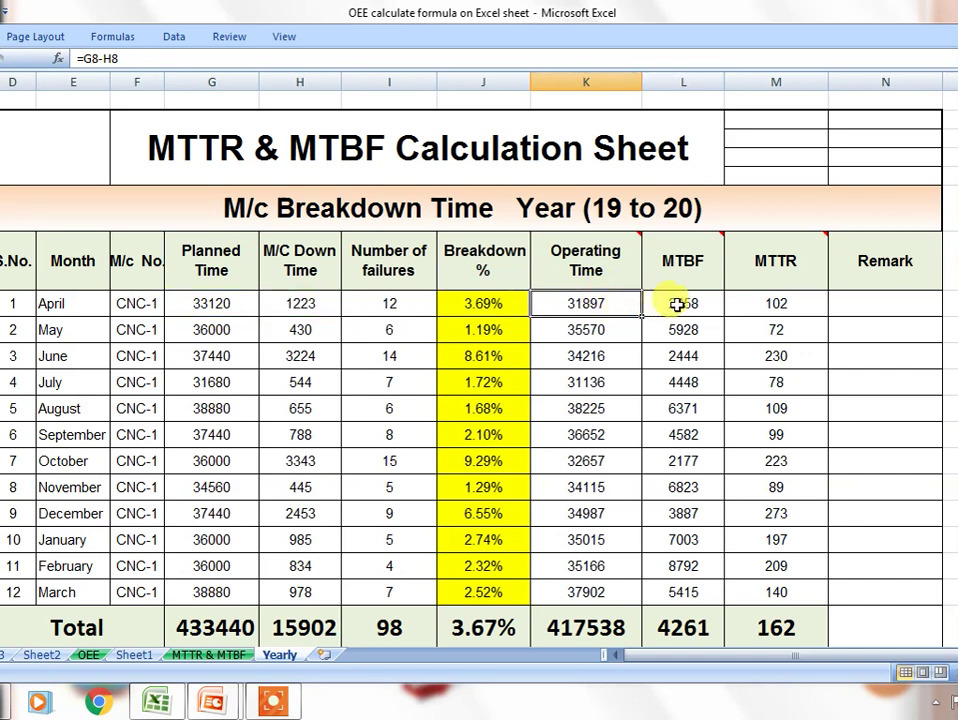
double_click(678, 305)
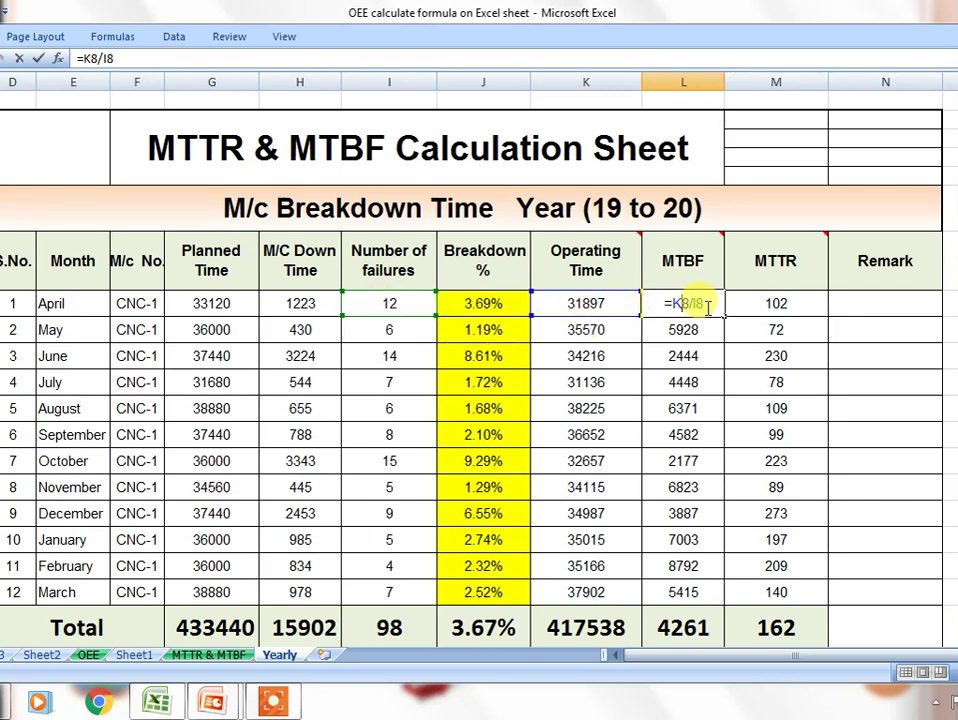
key(Return)
double_click(801, 310)
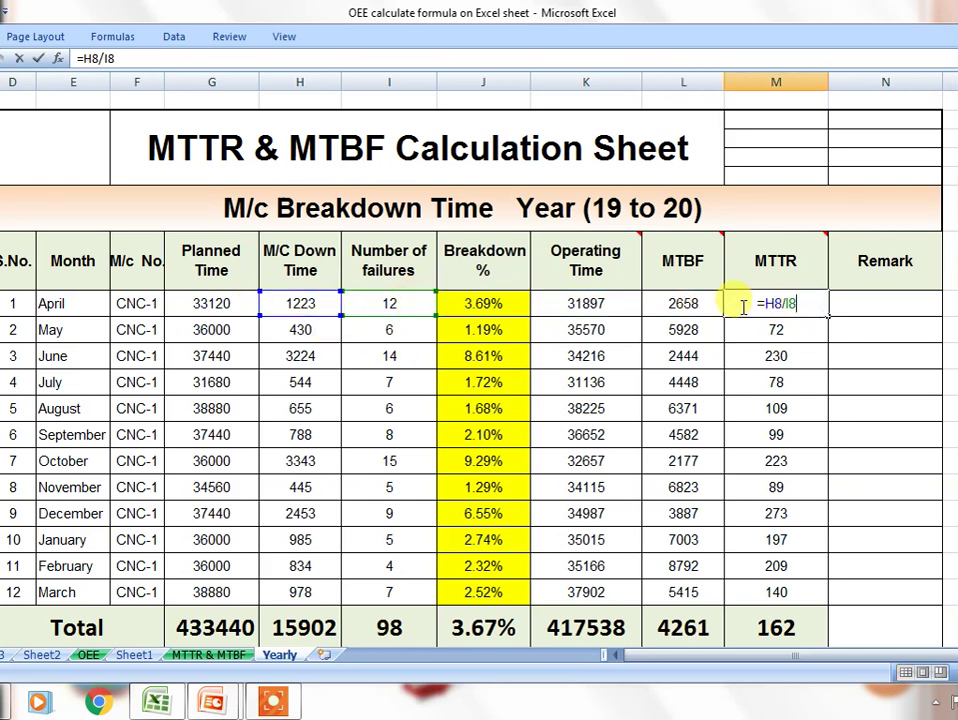
key(Return)
click(791, 310)
scroll(790, 320, down, 1)
scroll(785, 336, up, 1)
scroll(775, 343, down, 1)
scroll(765, 346, up, 1)
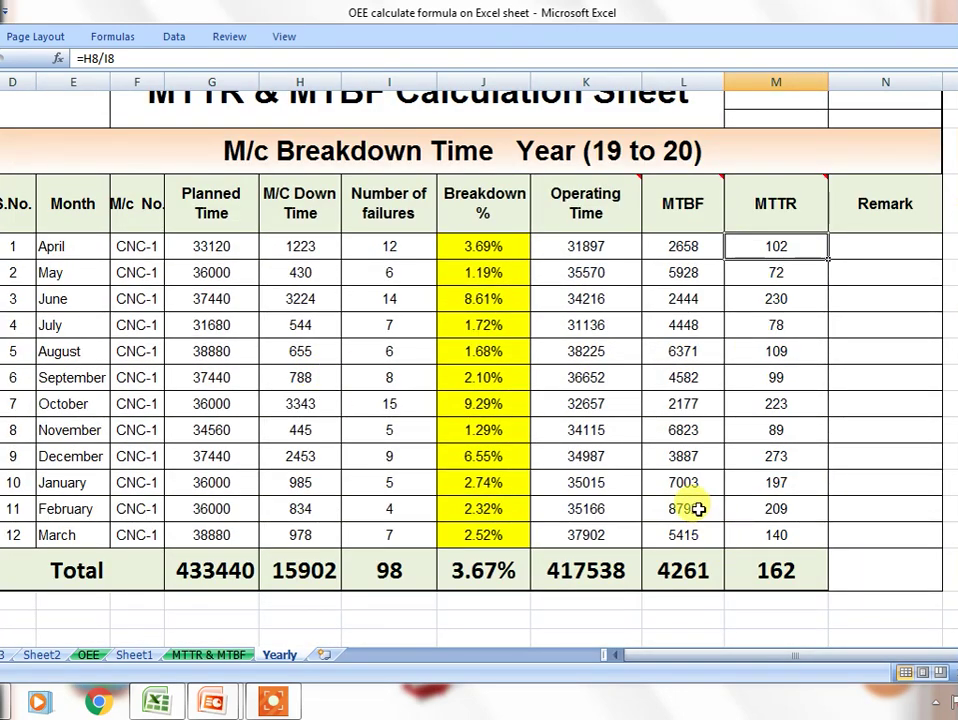
drag(55, 246, 776, 246)
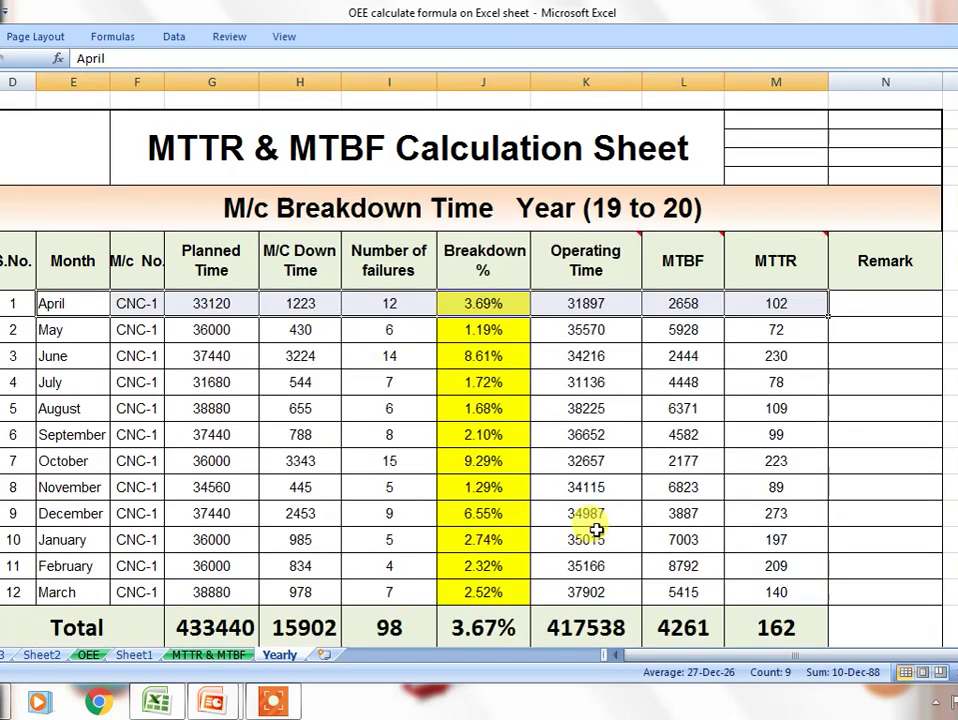
scroll(560, 420, up, 1)
click(88, 655)
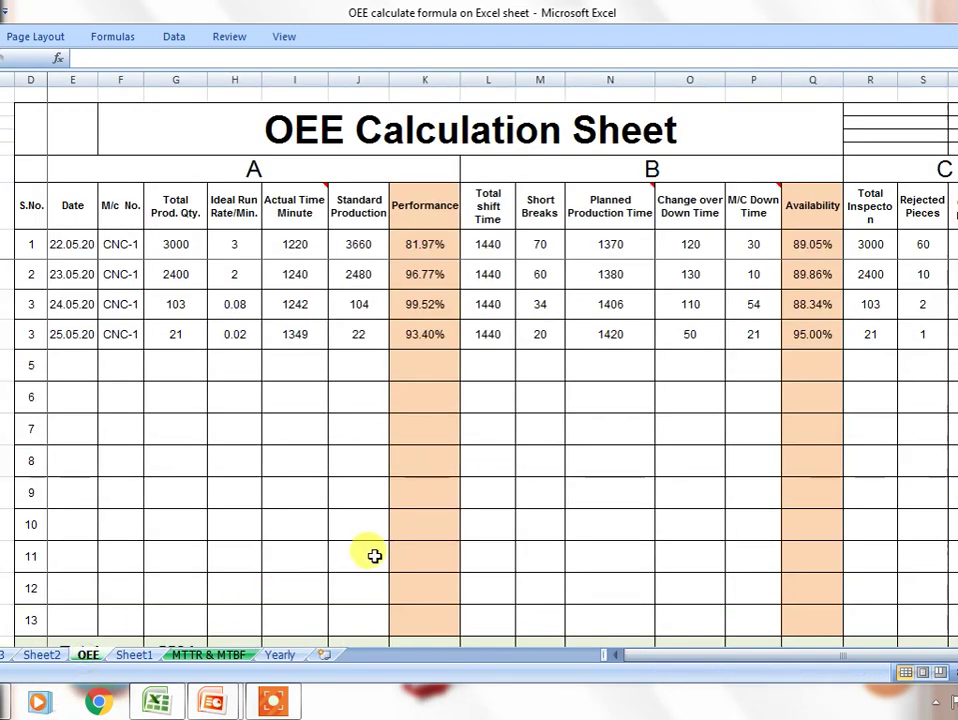
drag(808, 657, 911, 655)
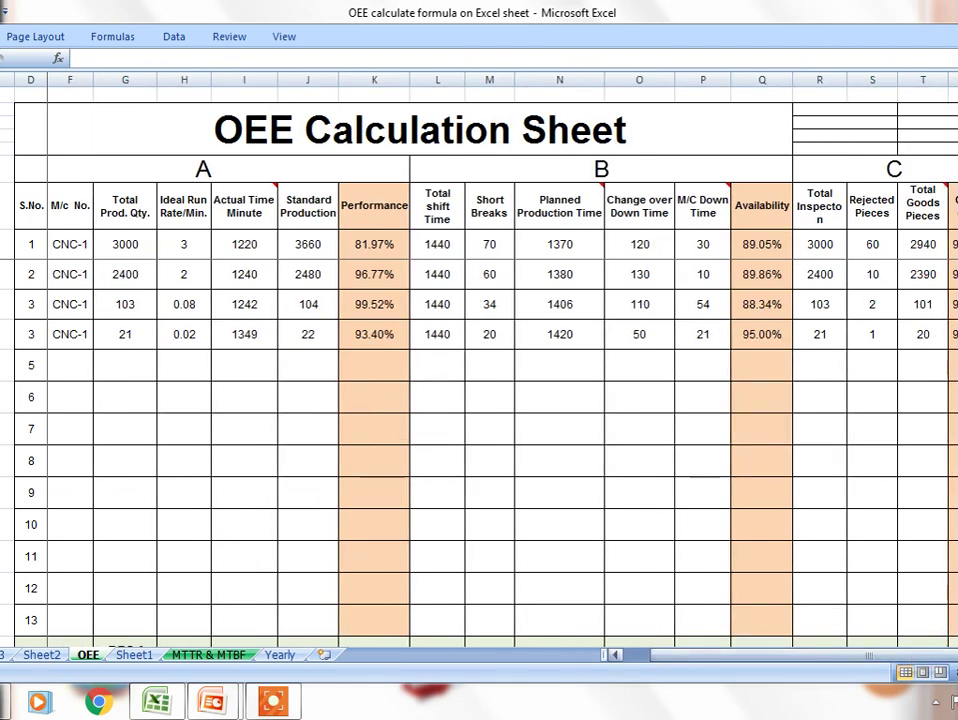
scroll(911, 655, right, 4)
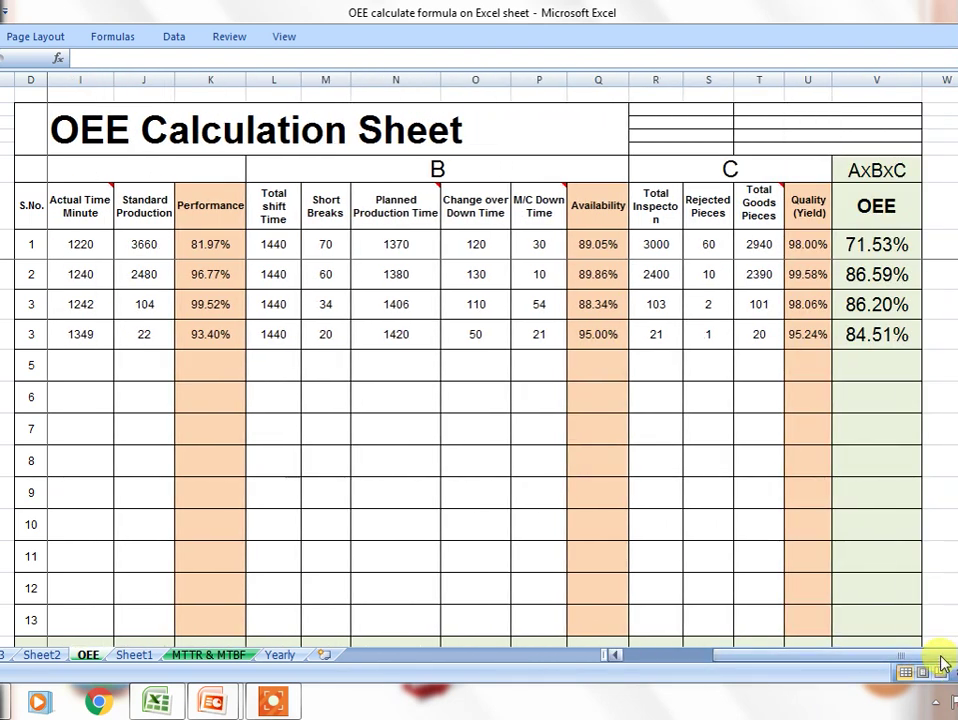
scroll(290, 548, left, 5)
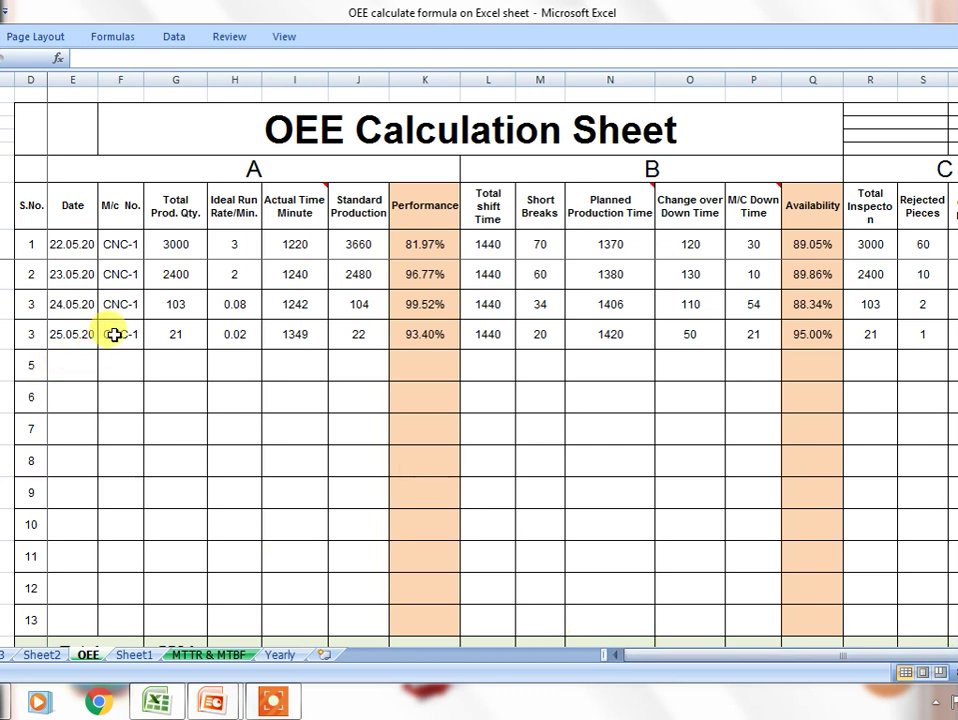
click(182, 240)
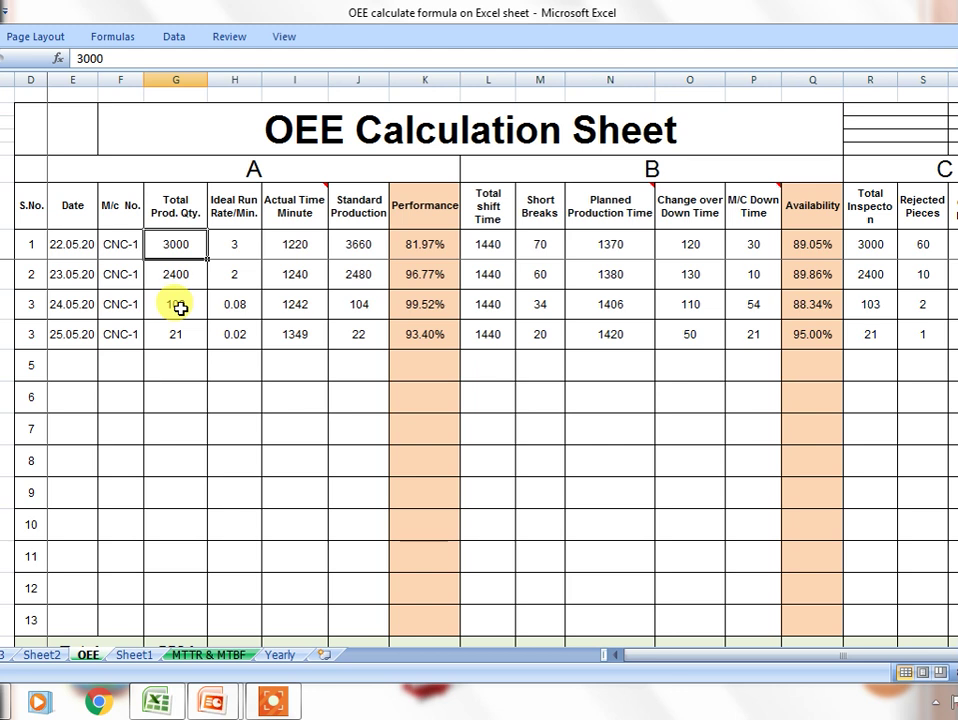
click(232, 244)
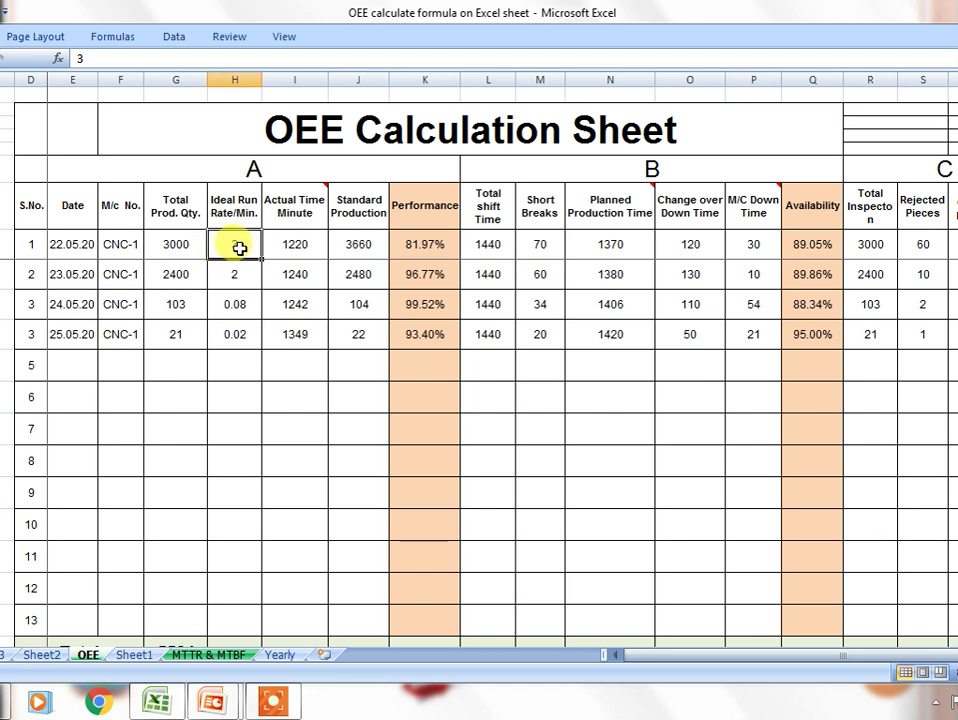
Enter =1/12 in the third Ideal Run Rate/Min. cell and select the first three run rates
click(250, 305)
text(=1/12)
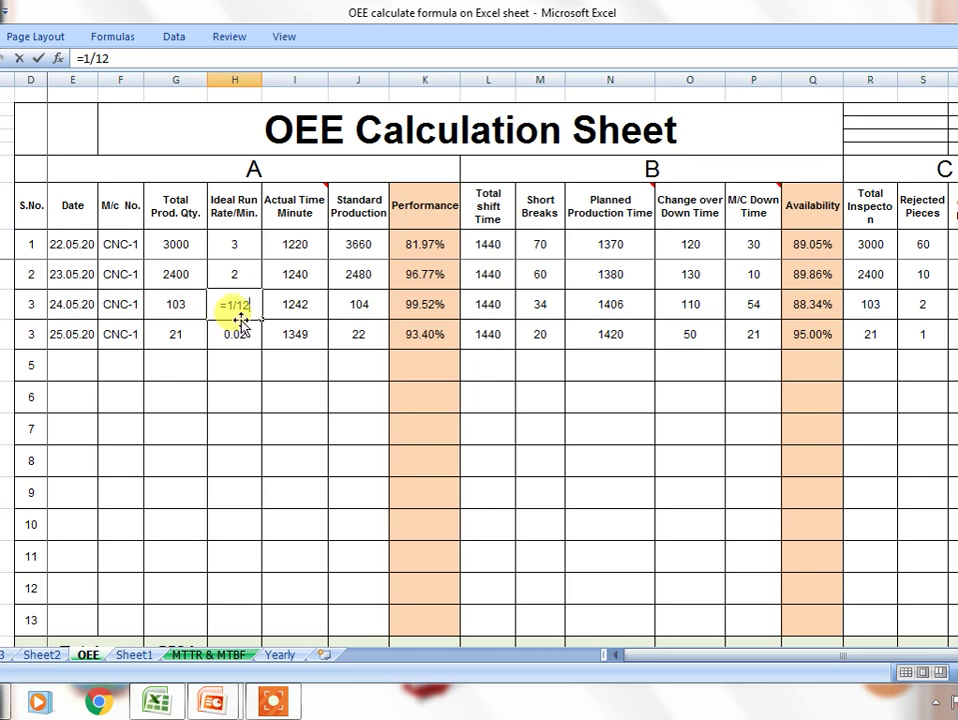
key(Return)
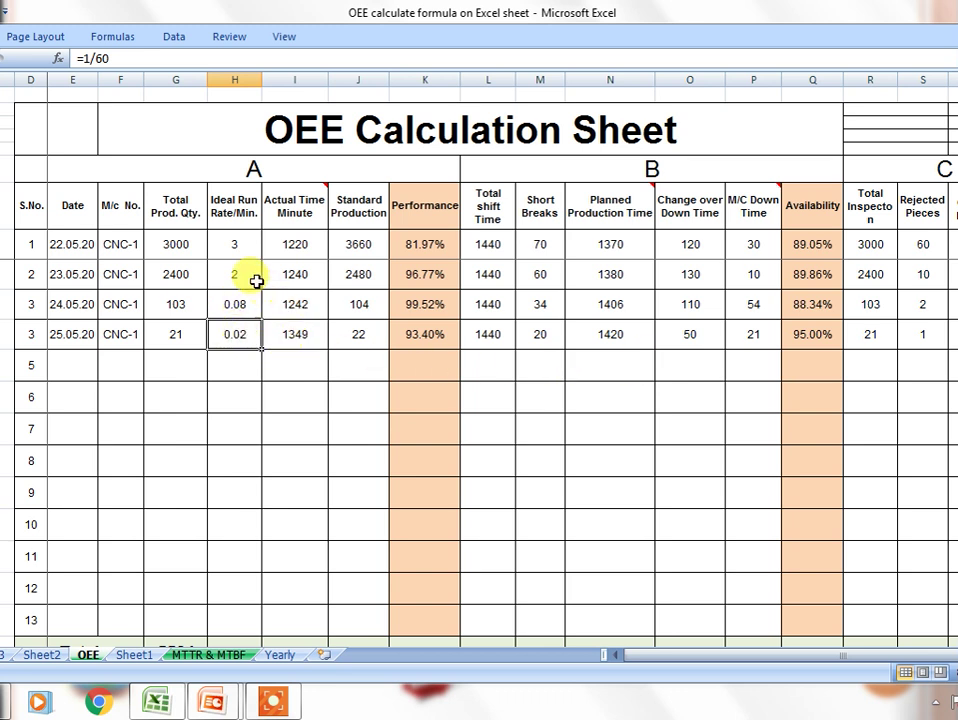
drag(234, 244, 236, 306)
Review the Actual Time formula =N8-(O8+P8) and Planned Production Time formula =L8-M8
double_click(296, 250)
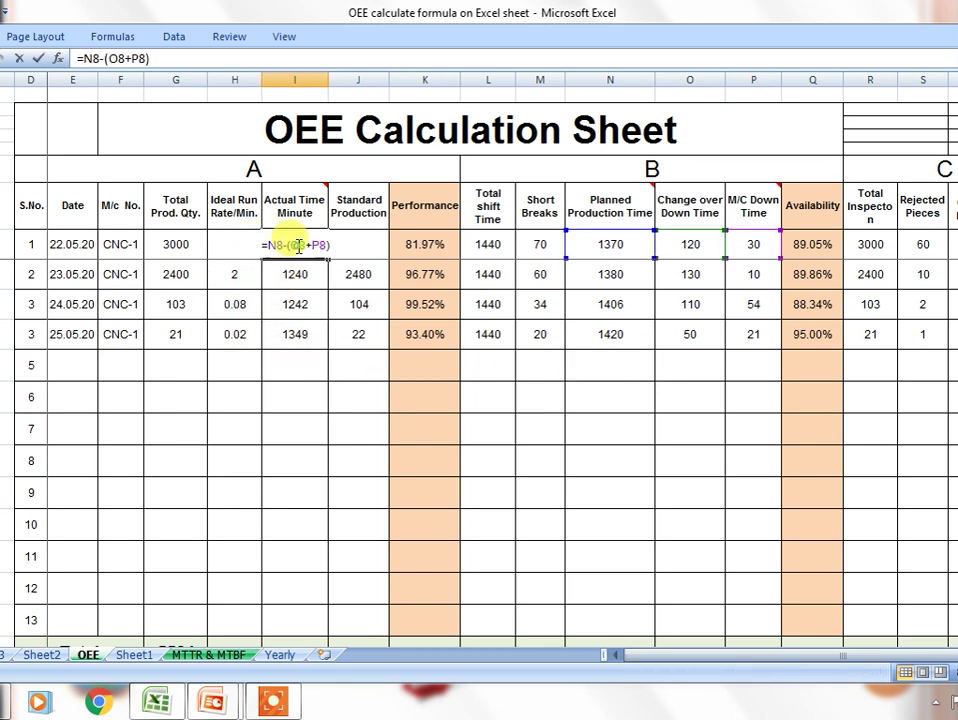
mouse_move(272, 228)
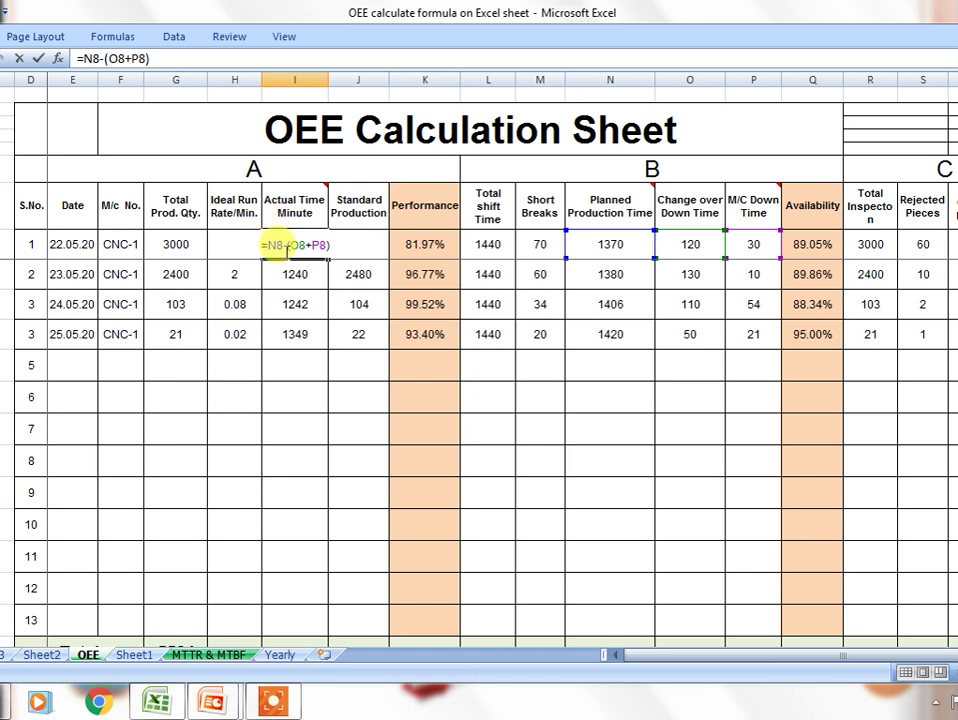
key(Return)
click(295, 254)
double_click(295, 254)
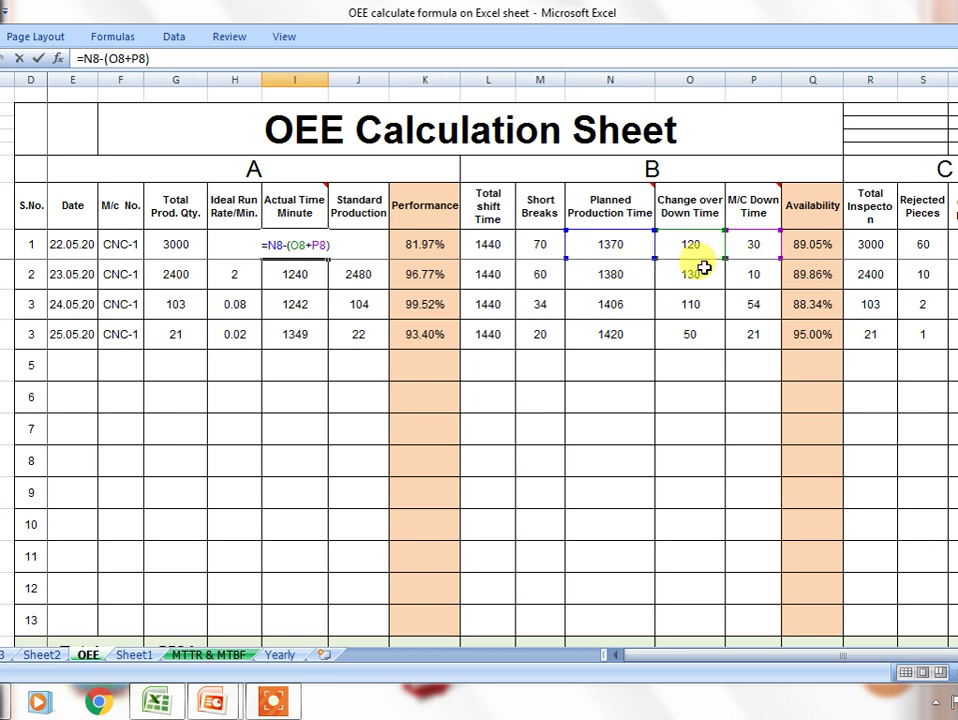
key(Escape)
double_click(608, 246)
key(Escape)
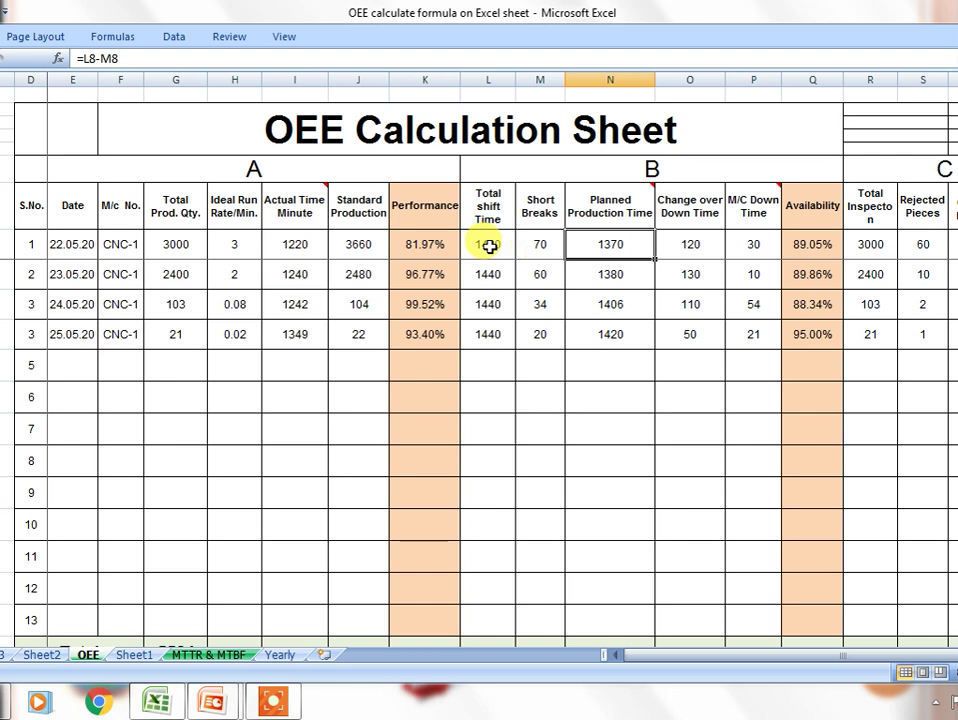
click(489, 246)
click(549, 237)
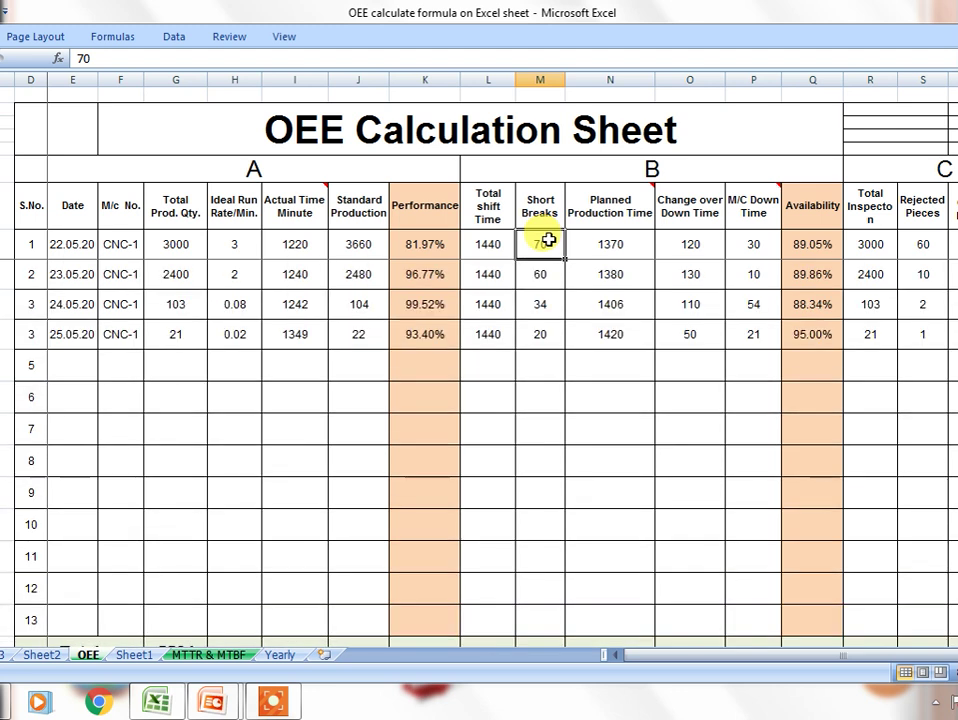
click(620, 248)
click(684, 252)
click(870, 262)
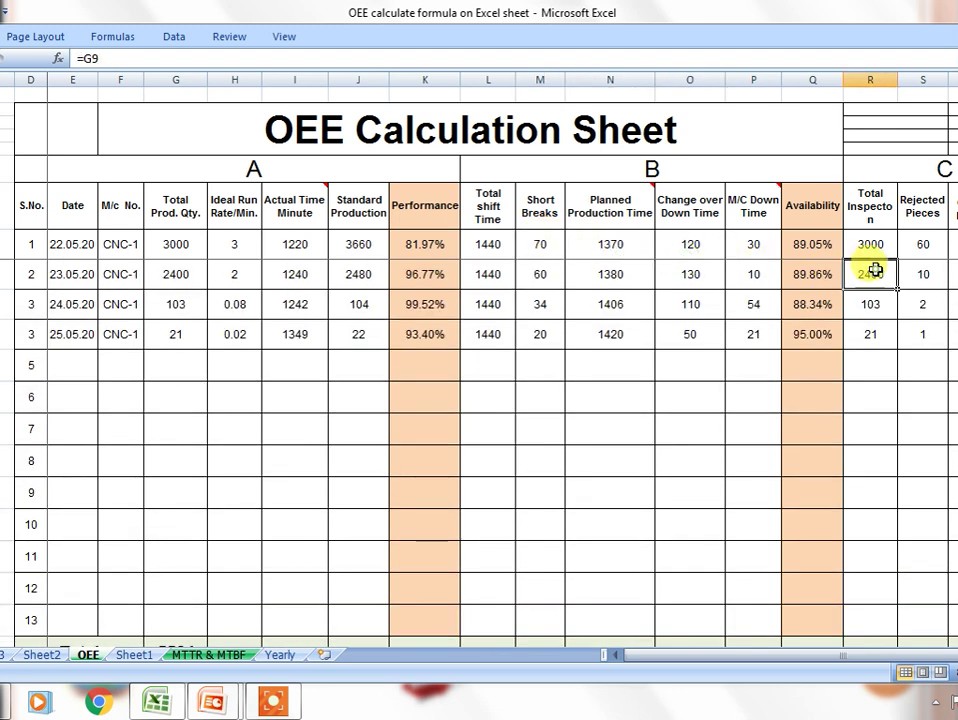
double_click(753, 244)
click(692, 256)
click(588, 252)
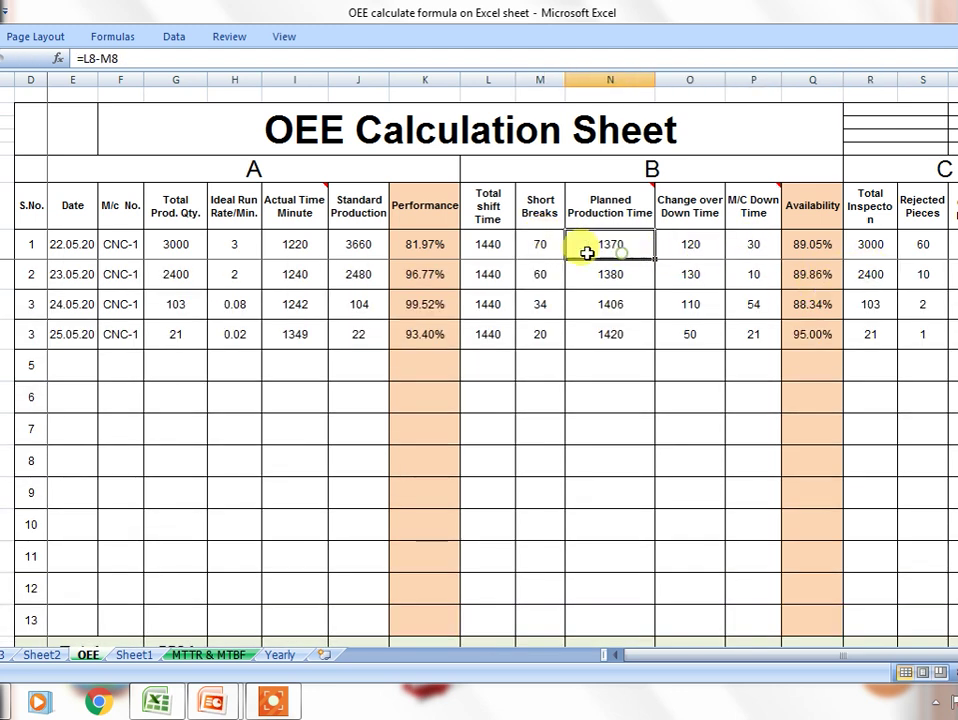
double_click(813, 248)
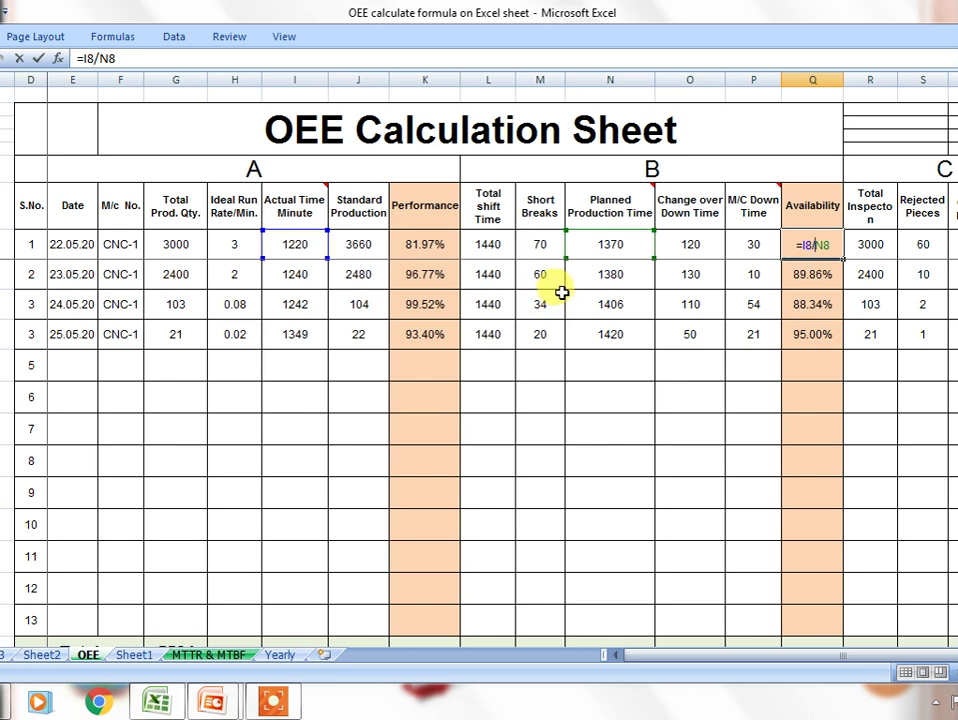
key(ctrl+Return)
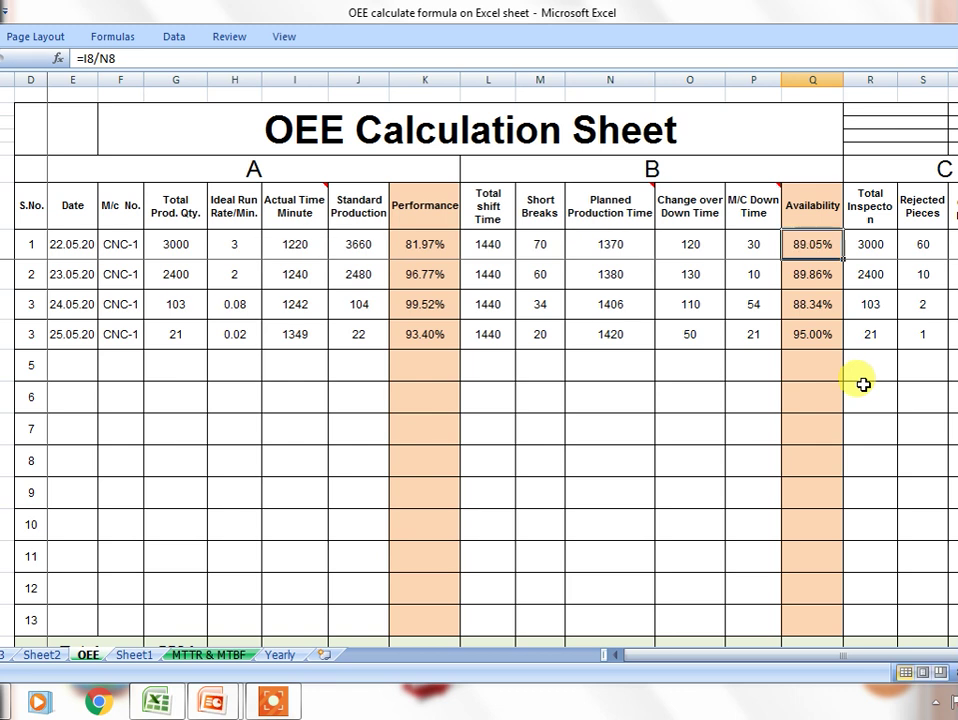
scroll(480, 400, right, 1)
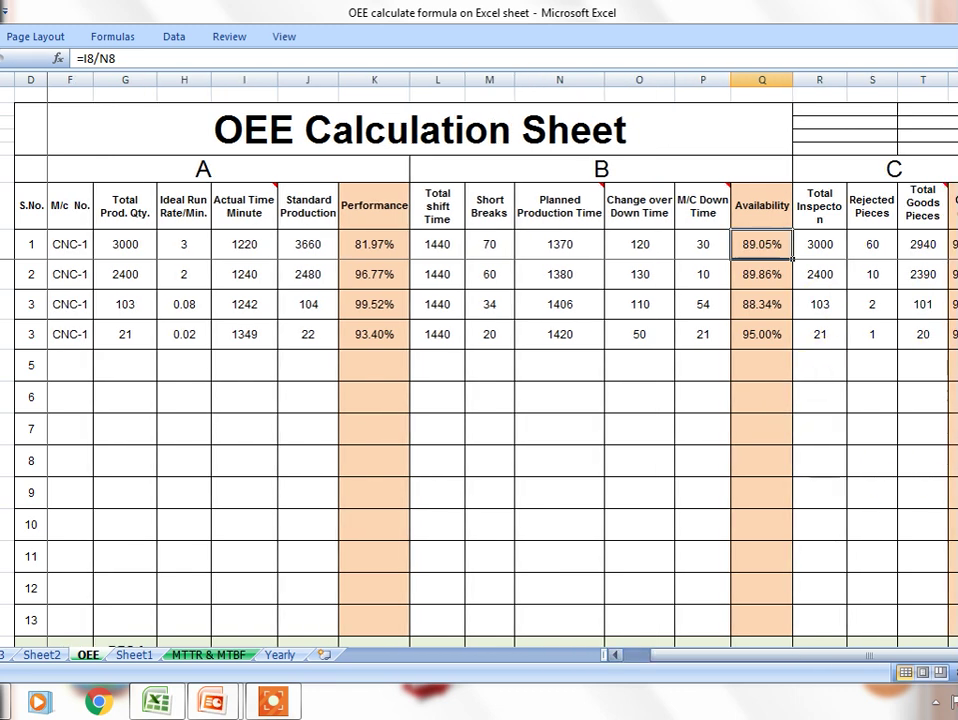
double_click(368, 246)
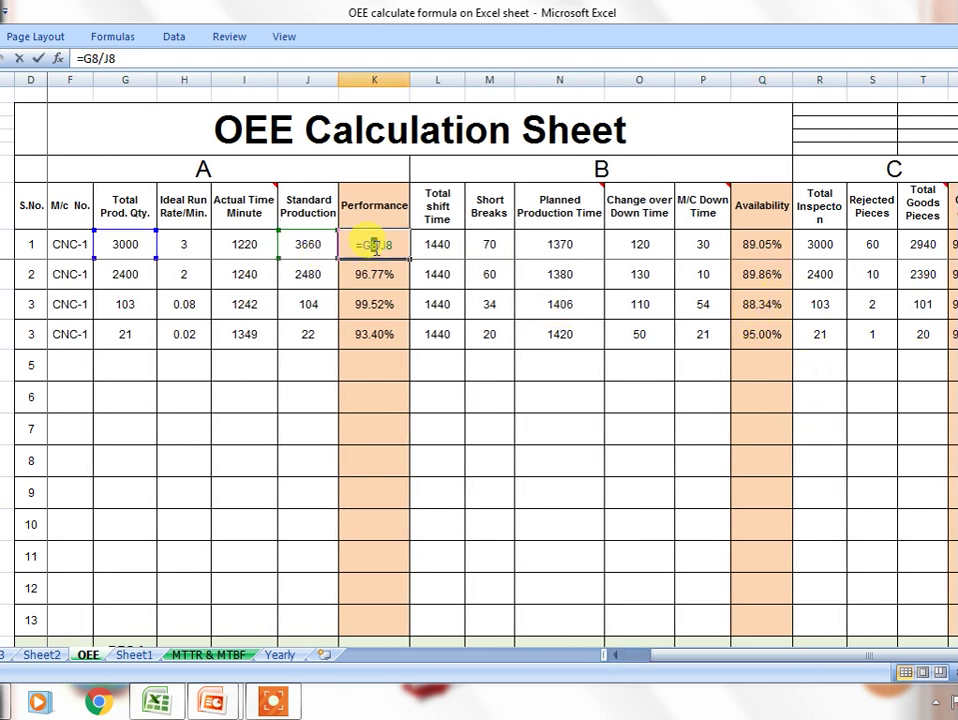
key(ctrl+Return)
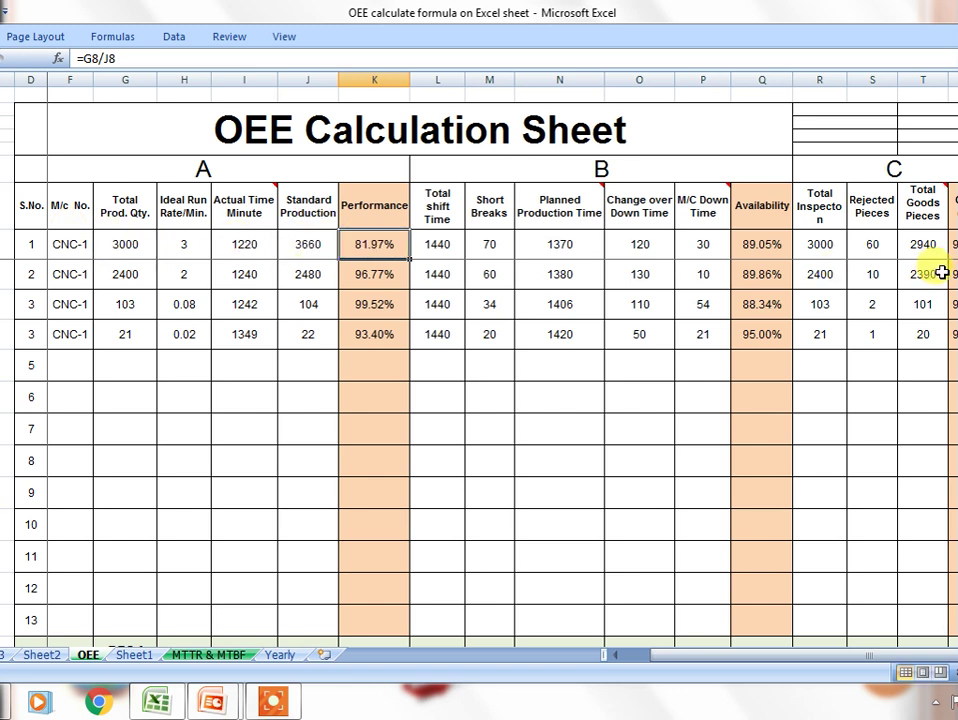
scroll(840, 253, right, 2)
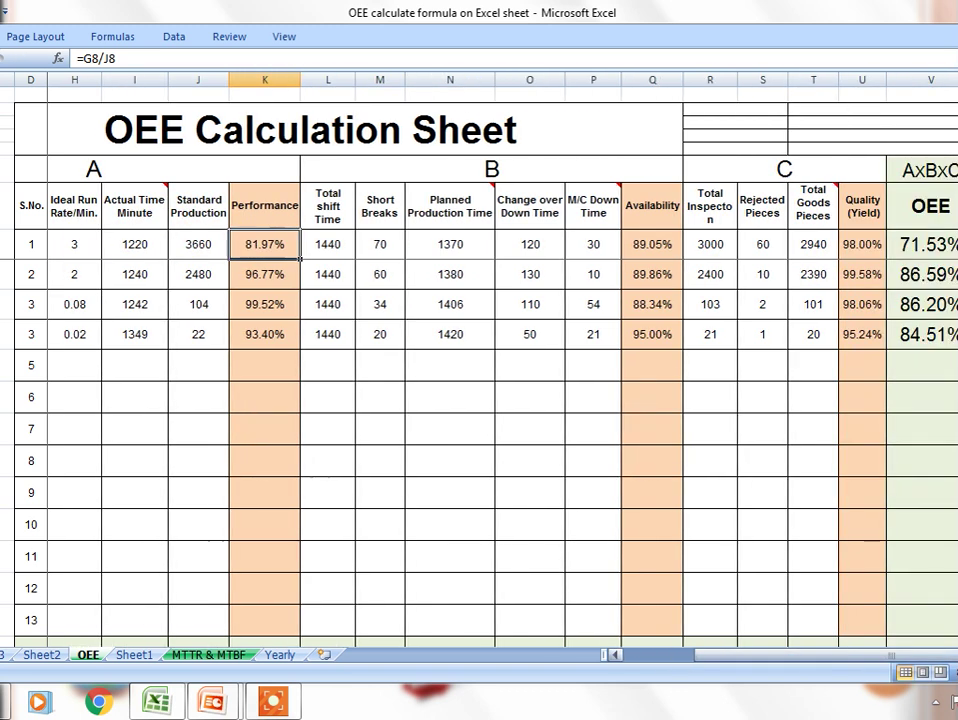
scroll(840, 253, right, 1)
double_click(808, 244)
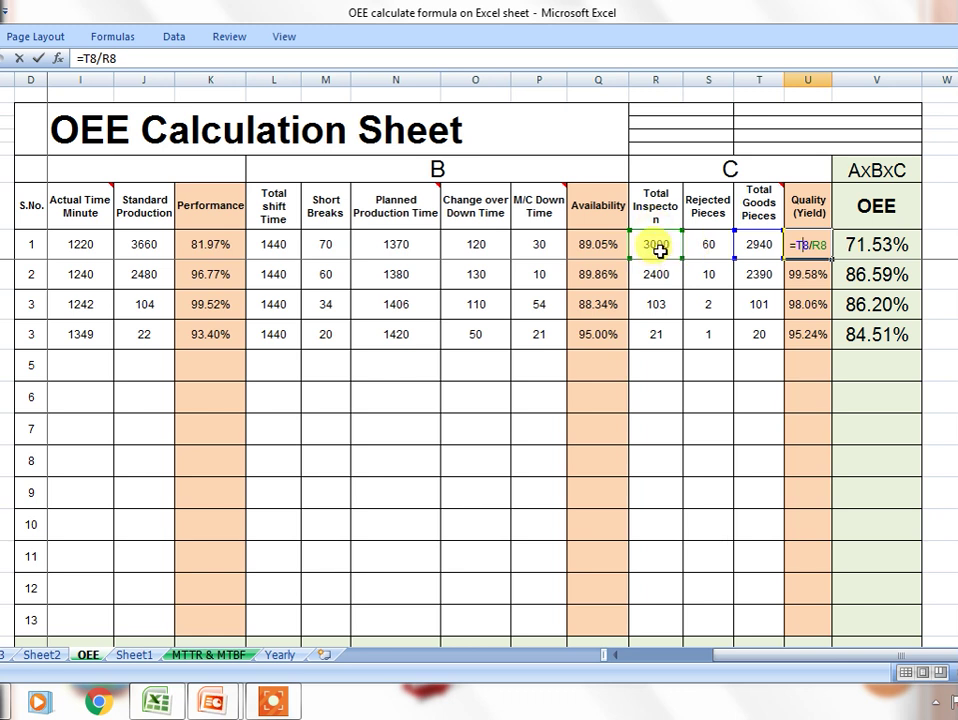
key(ctrl+Return)
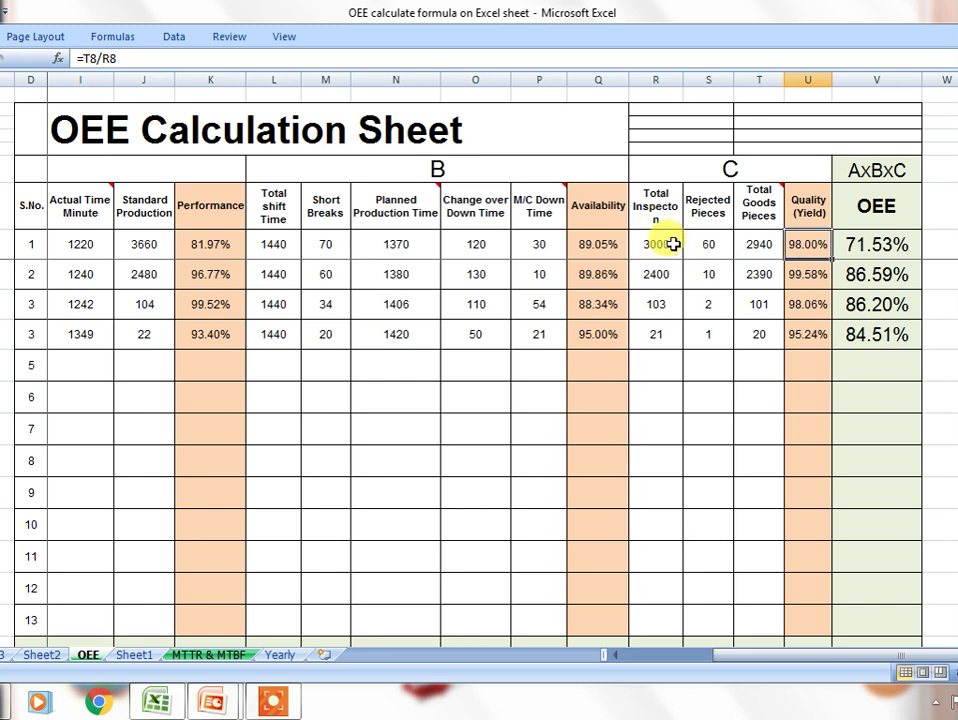
double_click(762, 244)
click(691, 248)
double_click(753, 250)
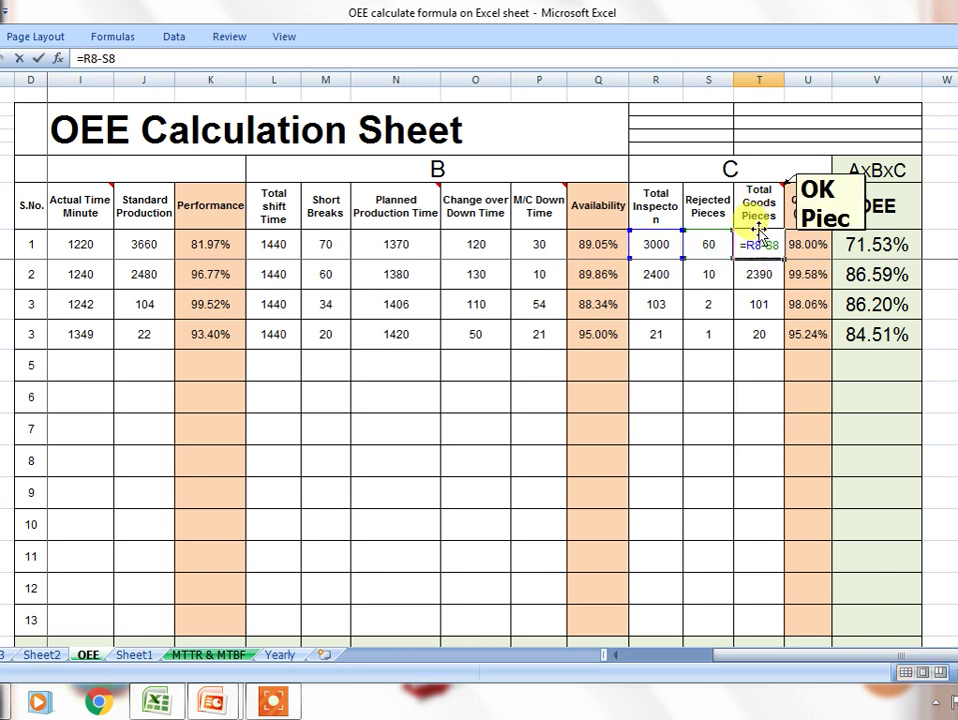
key(ctrl+Return)
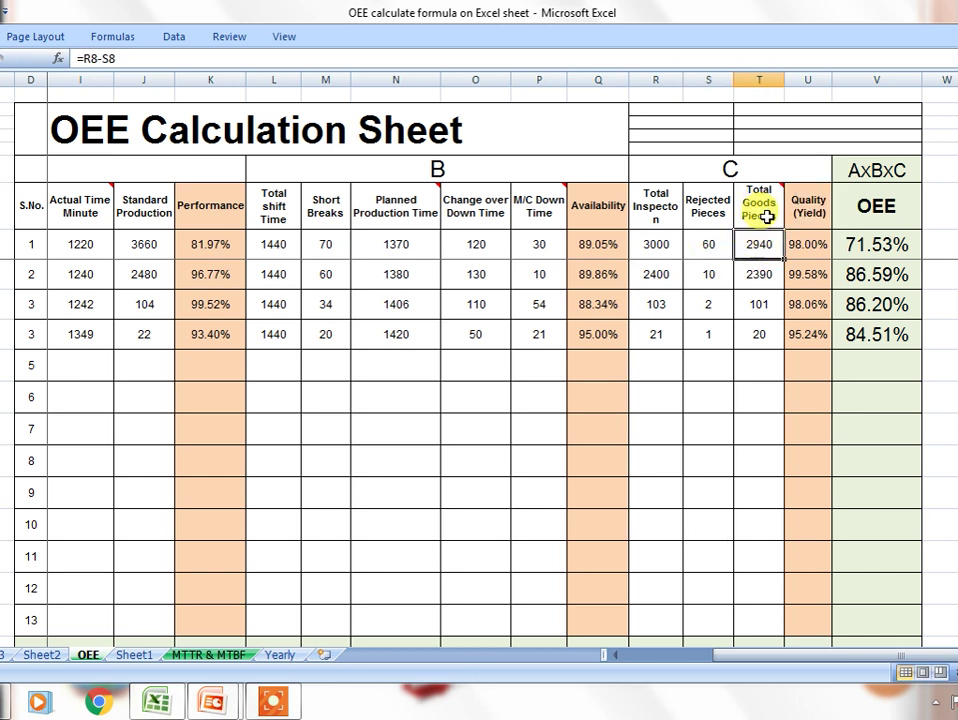
double_click(806, 245)
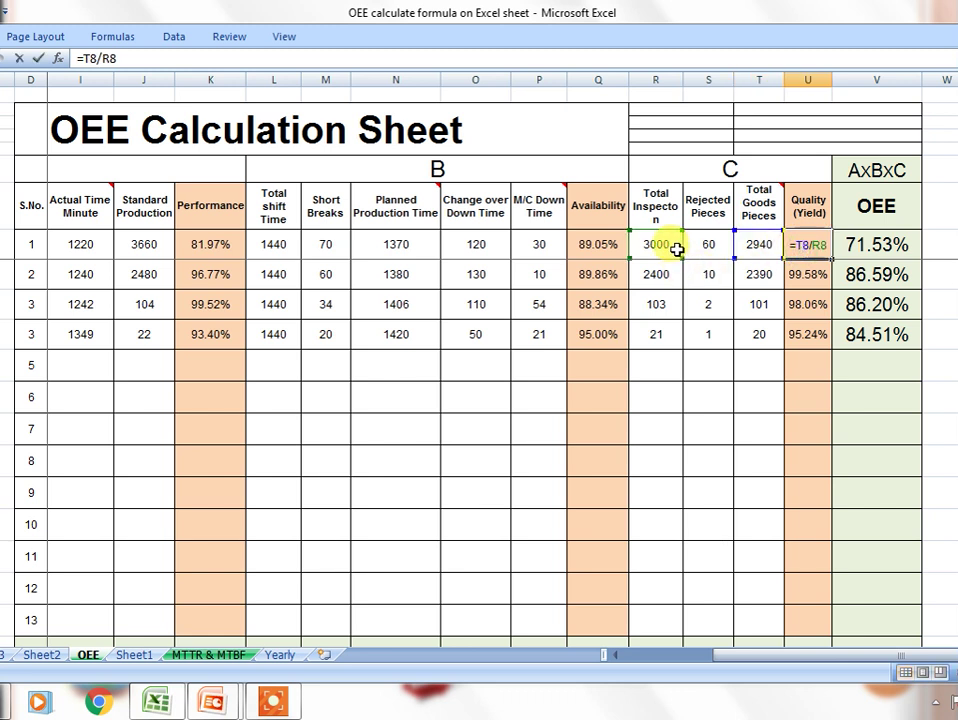
key(ctrl+Return)
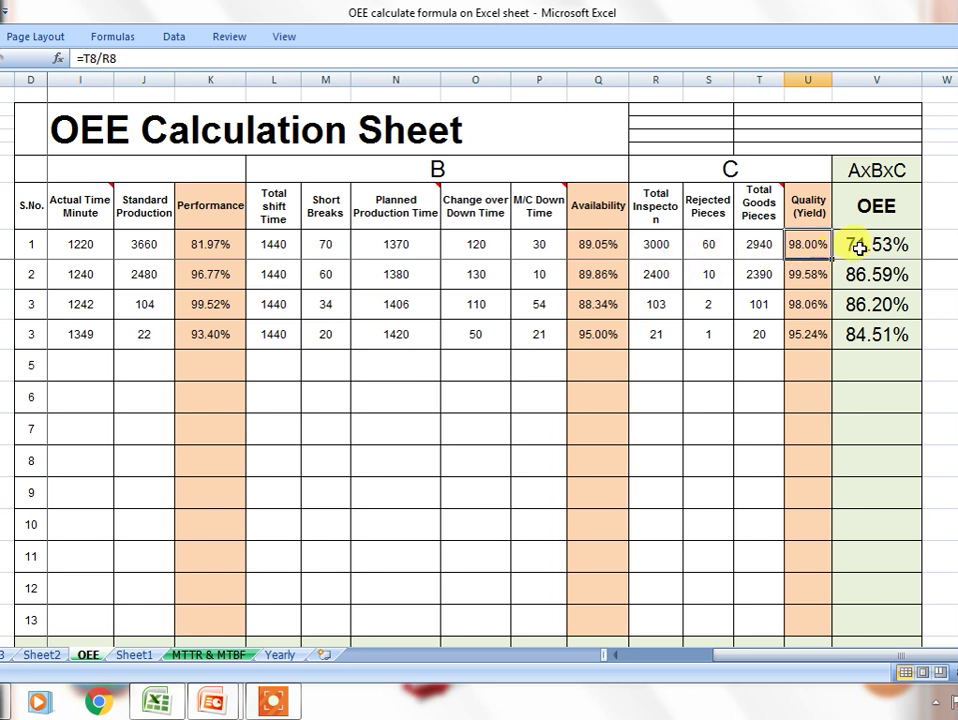
double_click(840, 245)
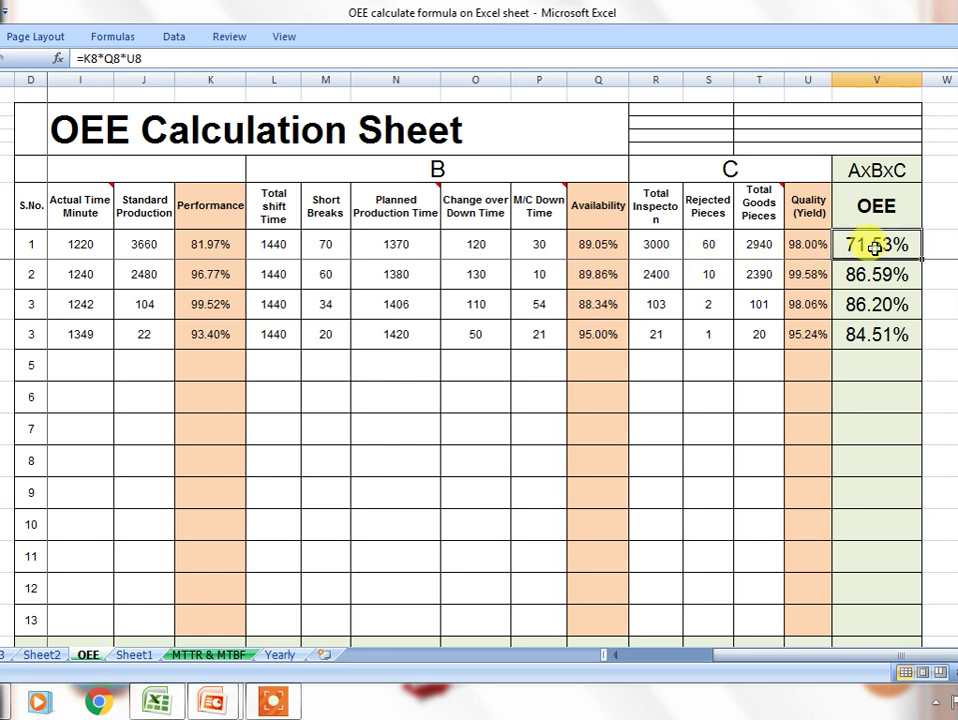
key(ctrl+Return)
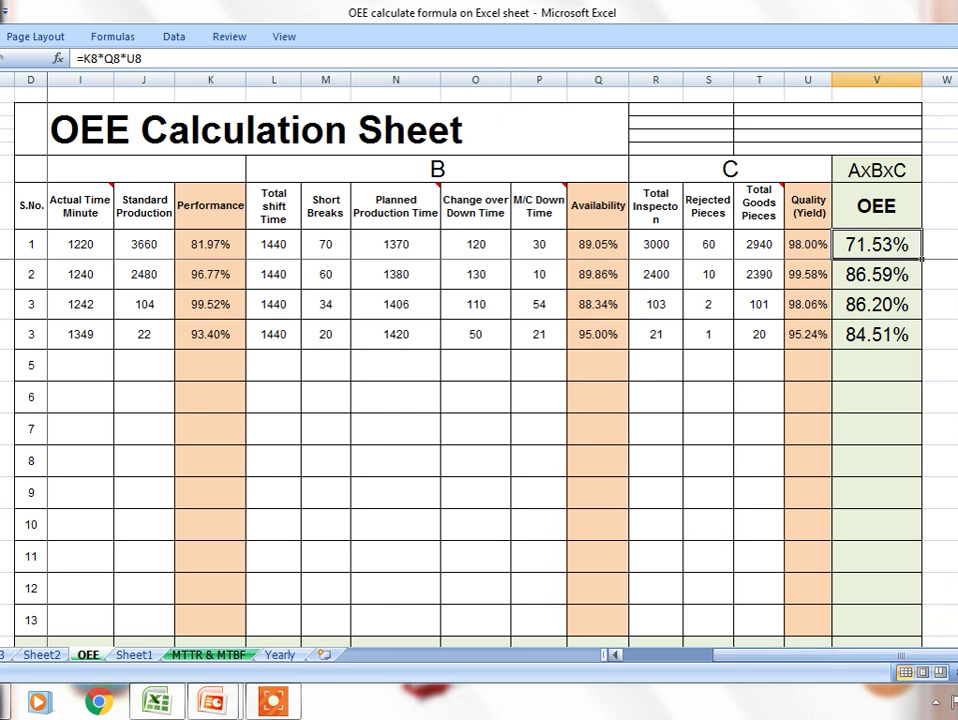
drag(935, 655, 830, 656)
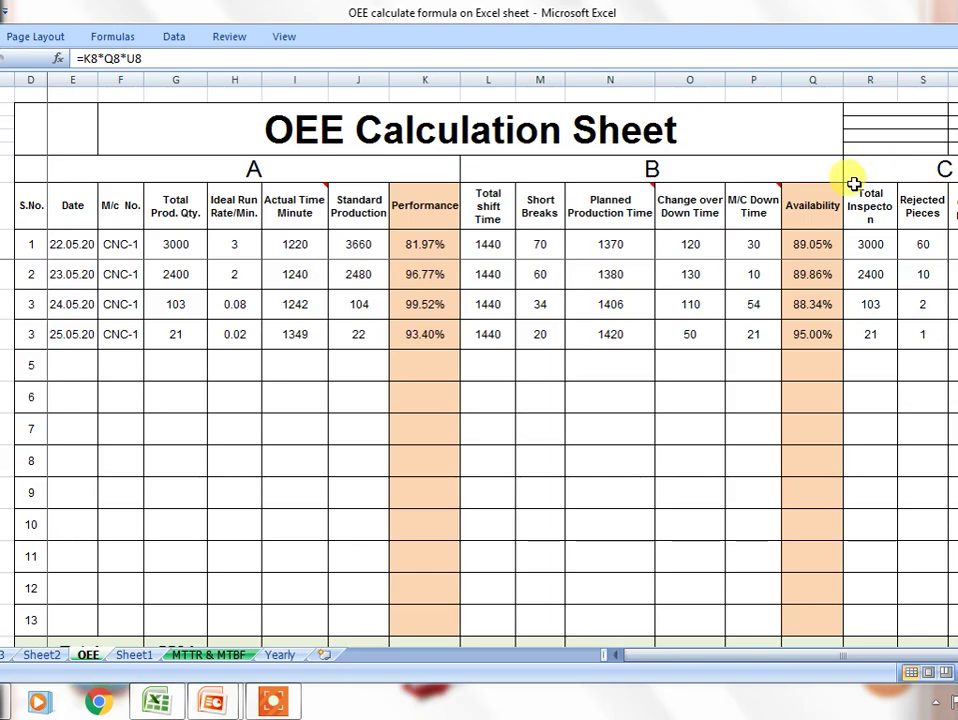
Return to the PowerPoint slide show and advance to the 'Thank you for your kind Attention' slide
key(alt+Tab)
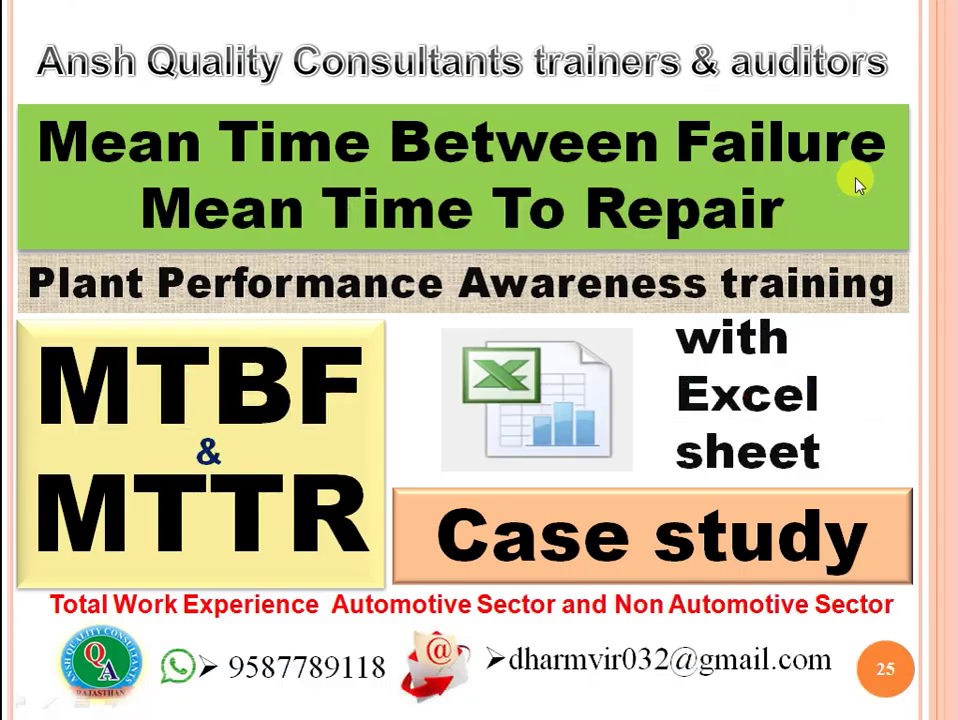
click(857, 183)
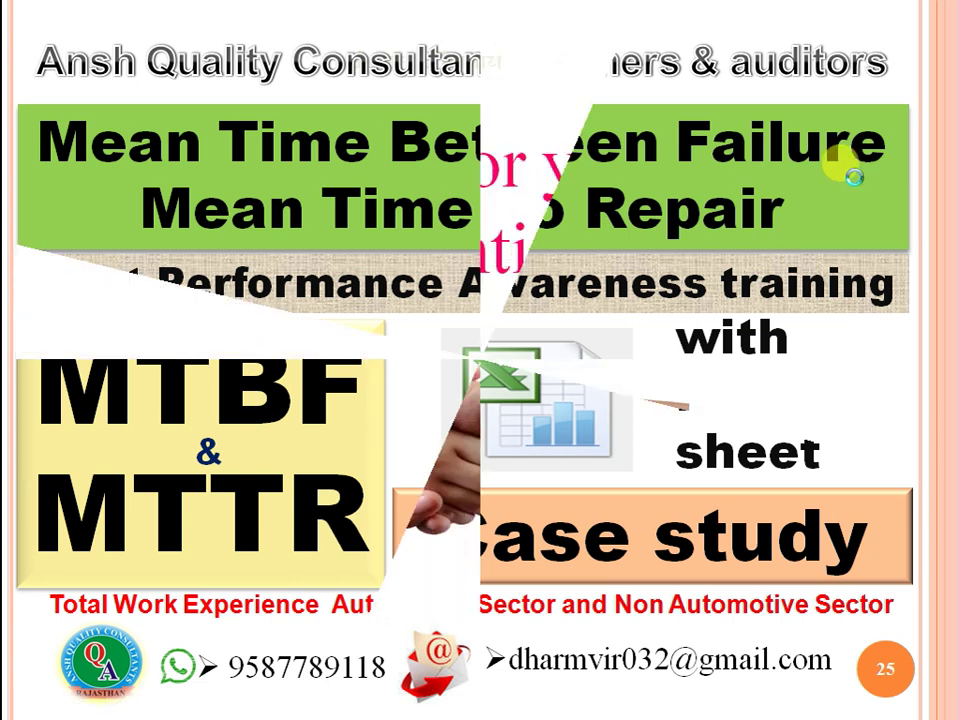